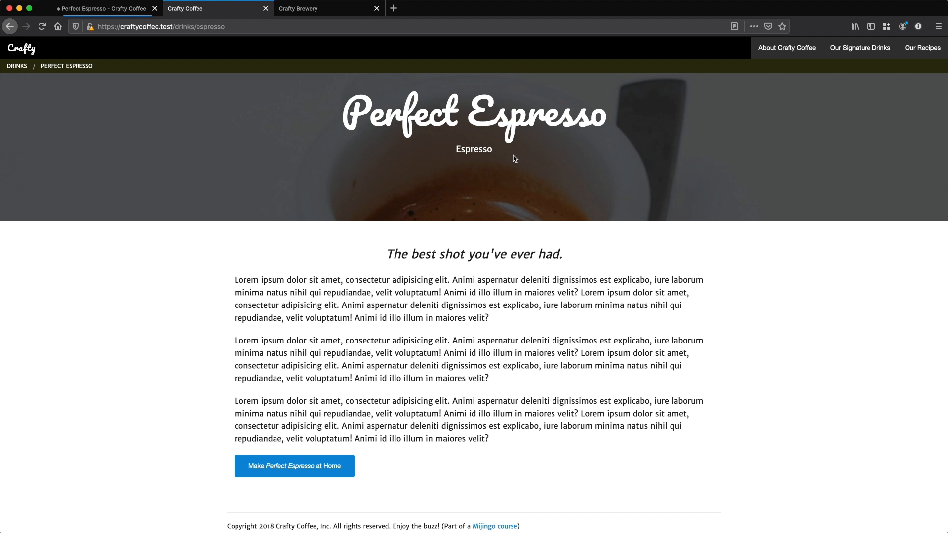
Look through the existing entries of the Drinks and Recipes channels in the control panel.
drag(500, 151, 458, 150)
click(512, 156)
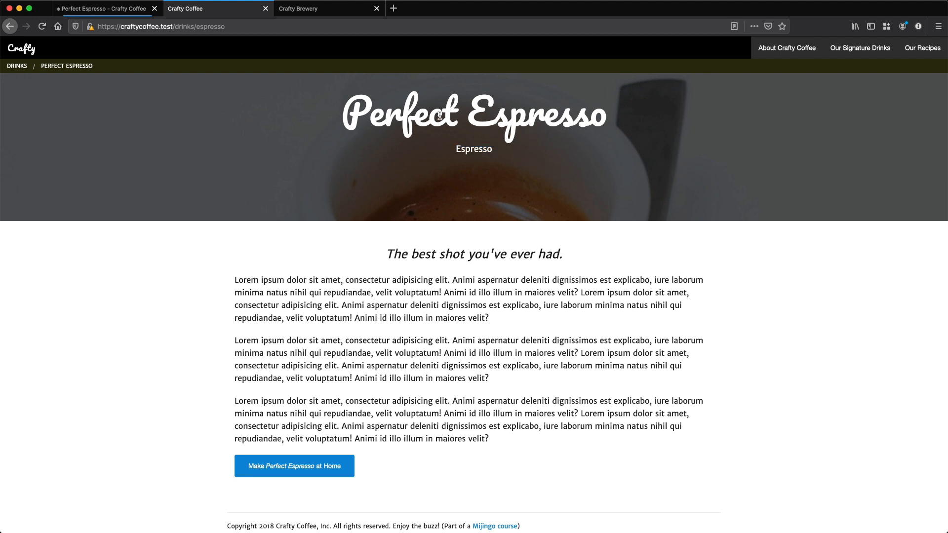
click(118, 14)
click(35, 105)
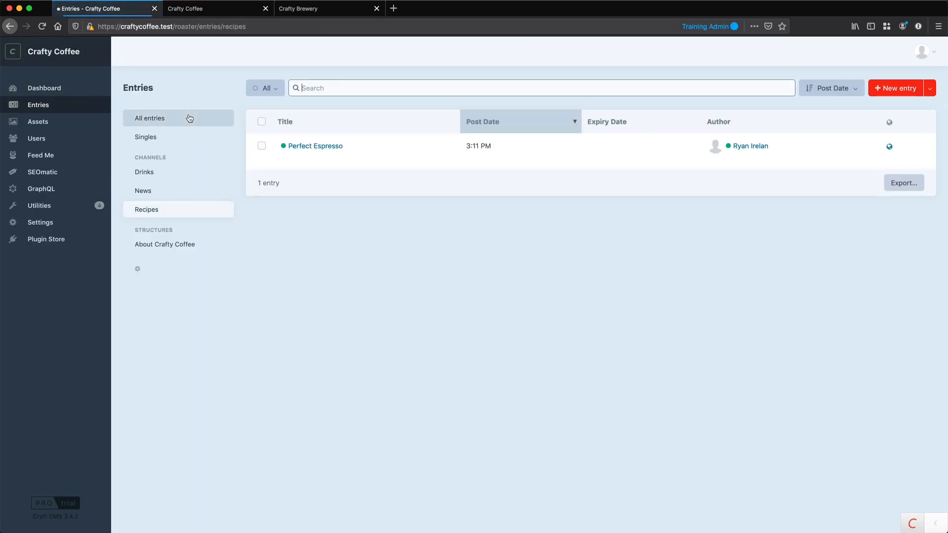
click(161, 172)
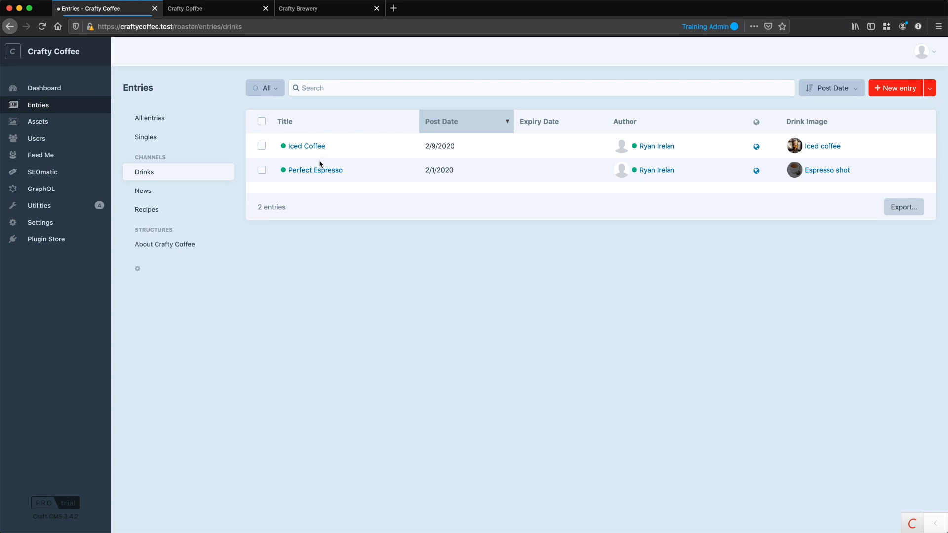
click(190, 211)
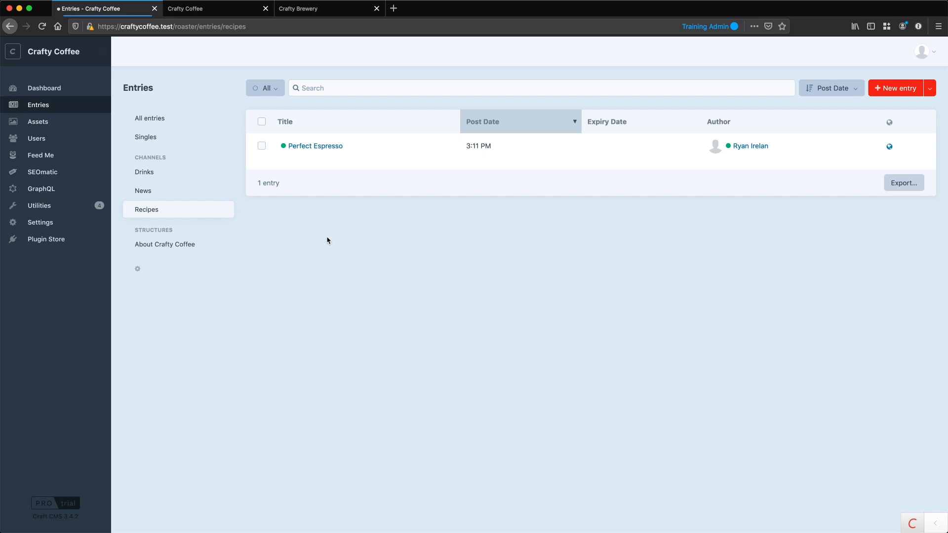
Start a new category group in the content settings and name it Drink Styles.
click(58, 225)
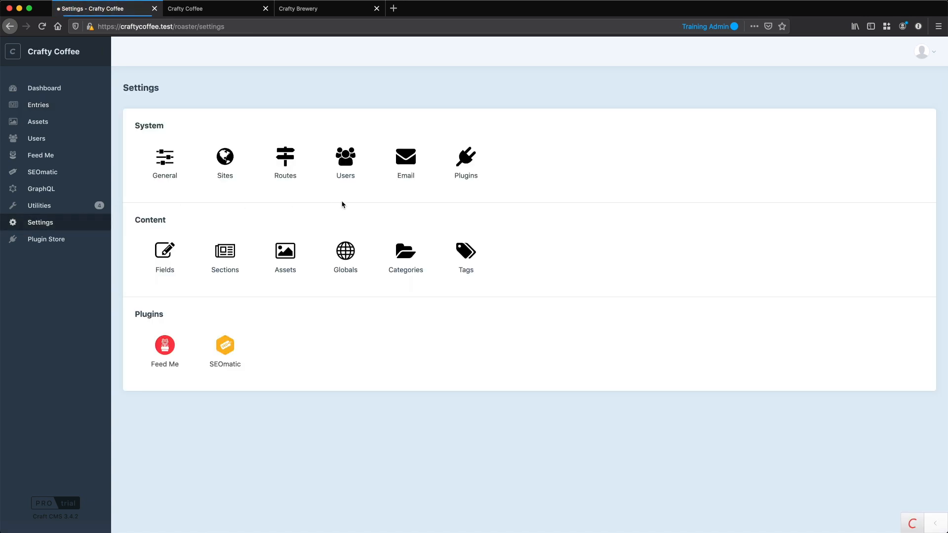
double_click(146, 219)
click(408, 253)
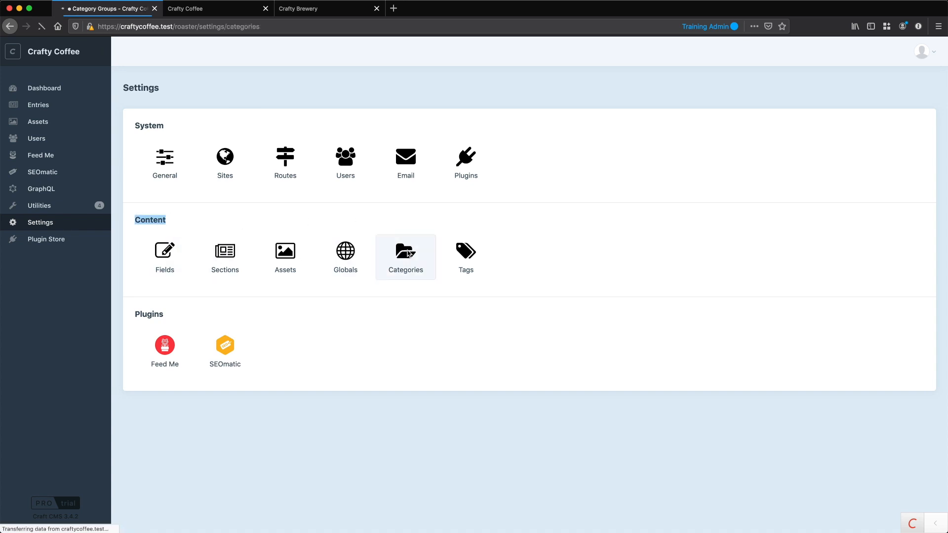
drag(207, 87, 125, 86)
click(764, 91)
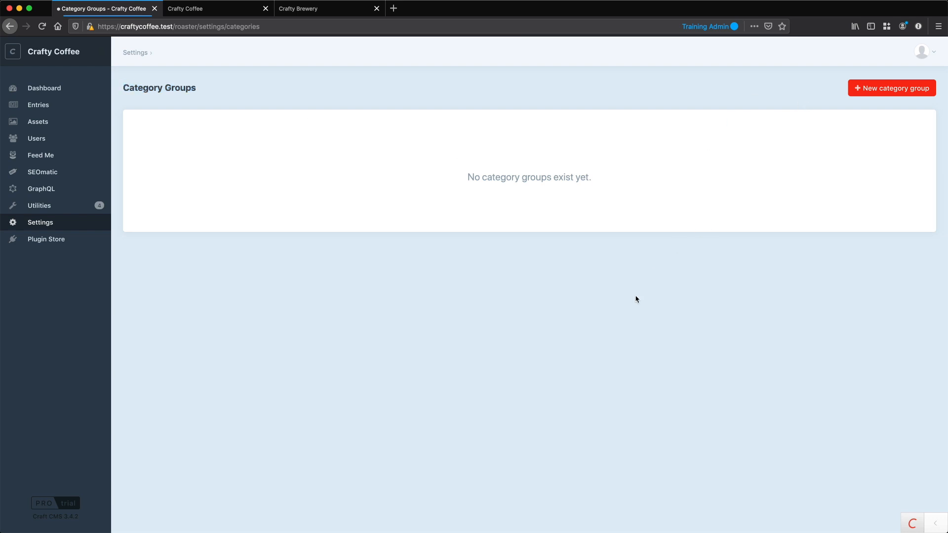
click(847, 92)
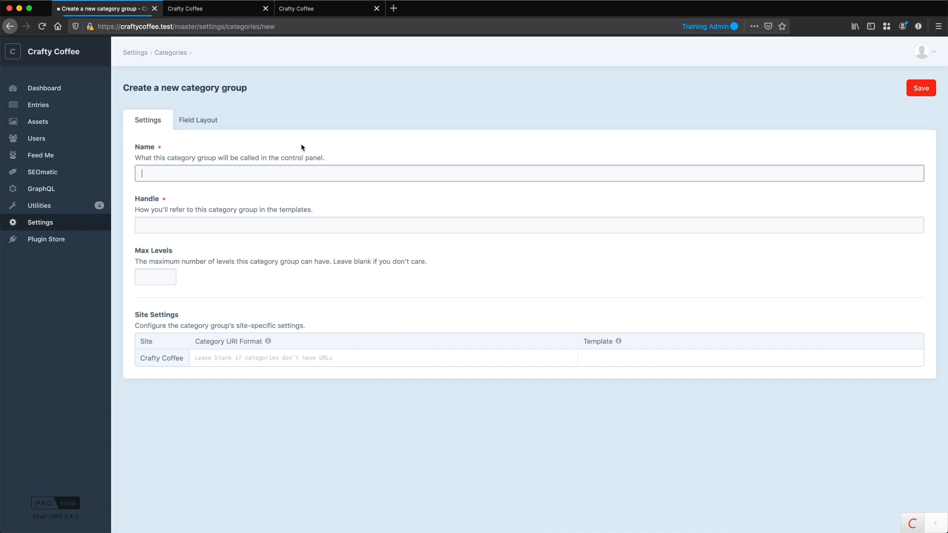
text(Drink Styles)
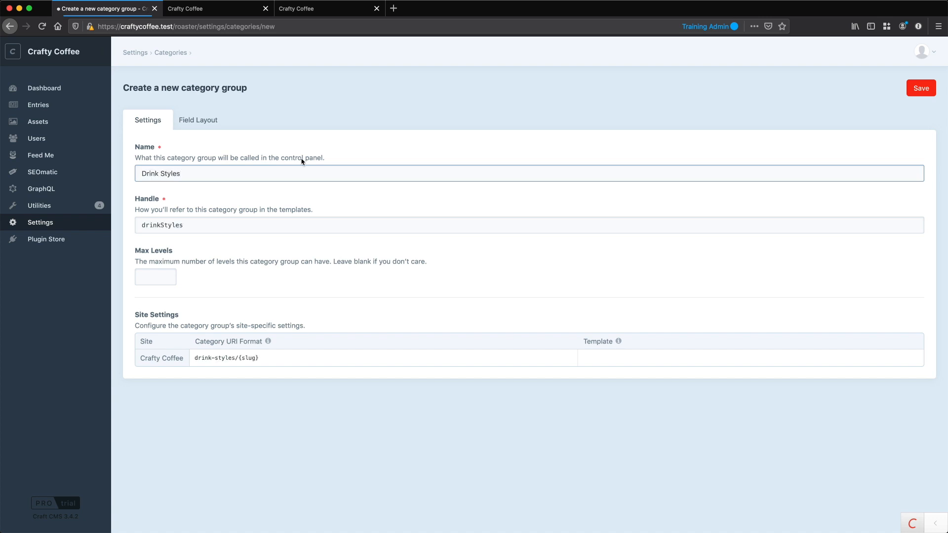
Keep the generated handle and limit the Drink Styles category group to 5 levels.
double_click(168, 227)
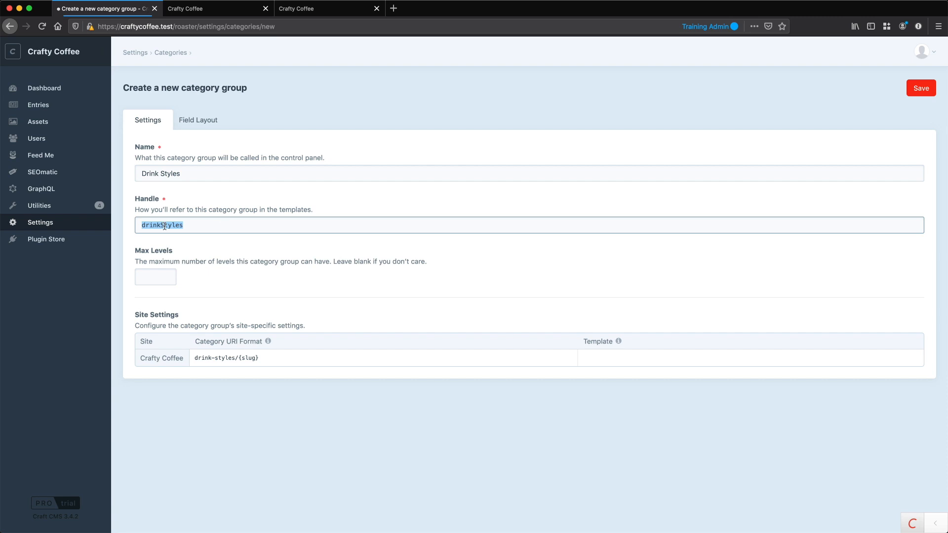
click(198, 224)
double_click(195, 224)
click(164, 278)
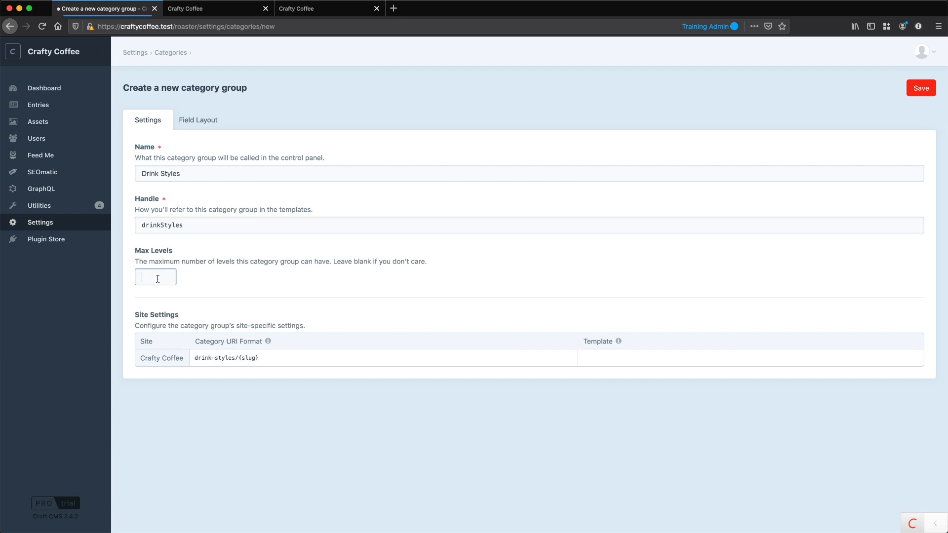
text(5)
click(229, 287)
Change the category URI format for the Crafty Coffee site to styles/{slug}.
triple_click(273, 360)
click(234, 358)
drag(194, 358, 277, 359)
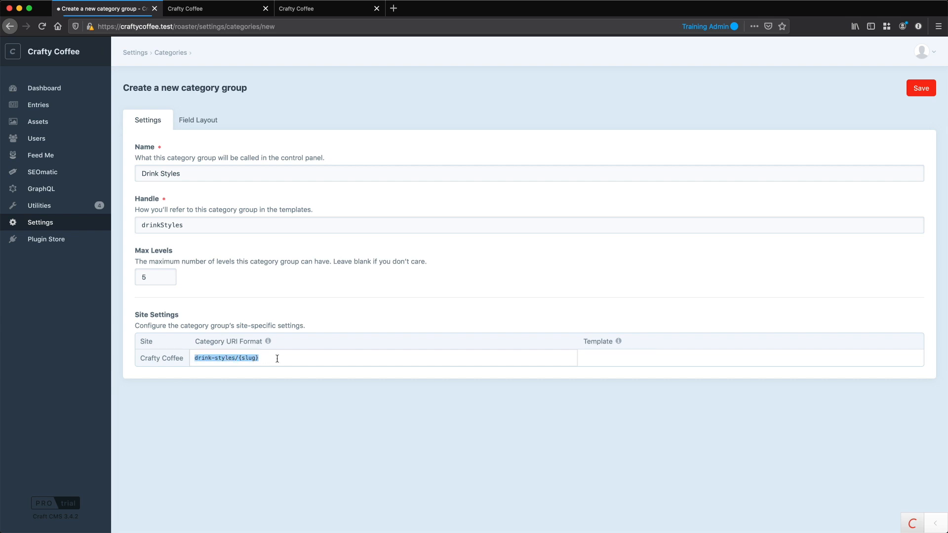
click(246, 359)
triple_click(178, 180)
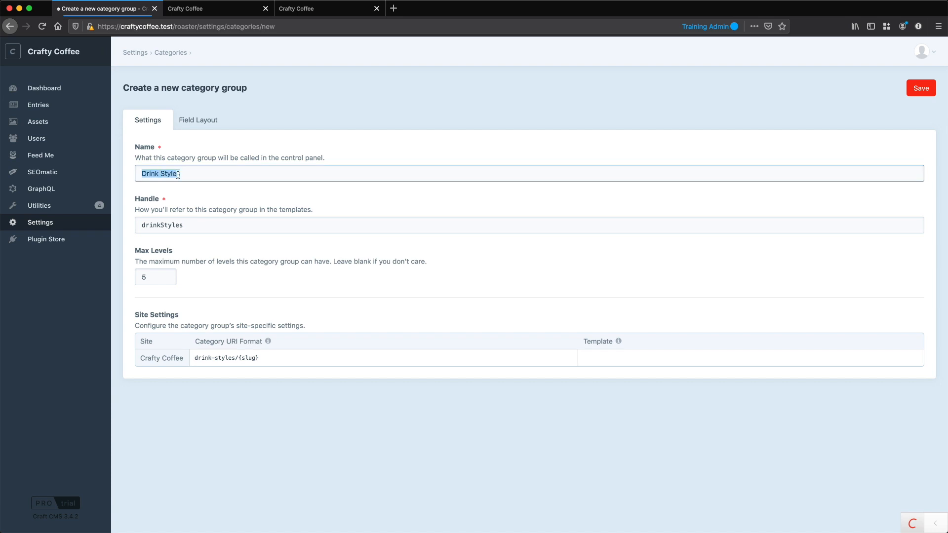
click(212, 360)
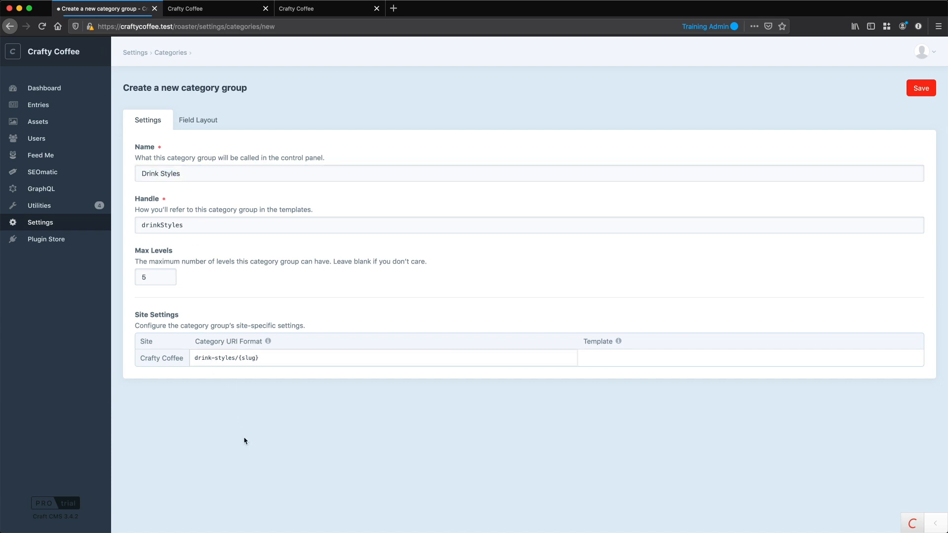
key(super+shift+Left)
key(BackSpace)
text(recipes/)
key(super+shift+Left)
key(BackSpace)
Set the category group's template for the Crafty Coffee site to styles/_entry.
click(602, 354)
text(styles/_entry)
double_click(637, 361)
triple_click(636, 361)
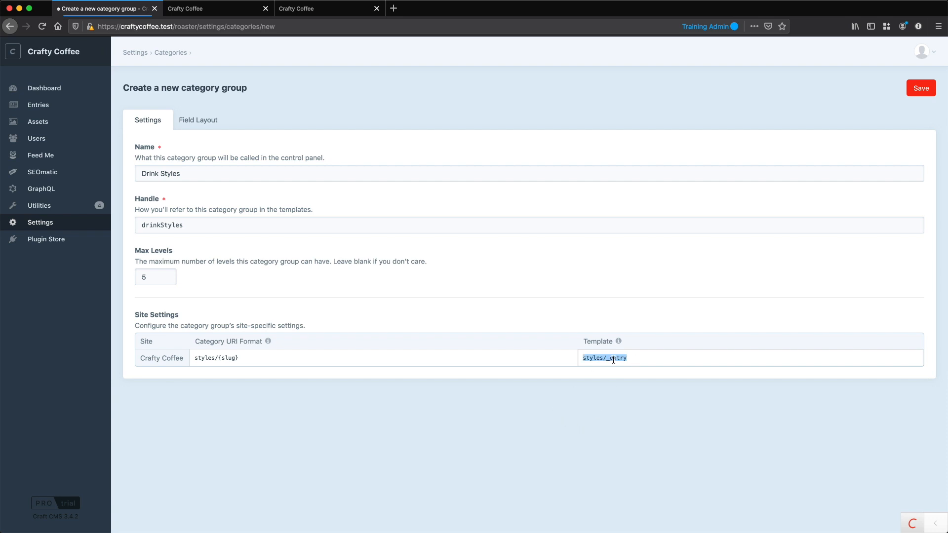
Switch to PhpStorm and create a directory named styles inside the project's templates folder.
key(super+Tab)
click(45, 134)
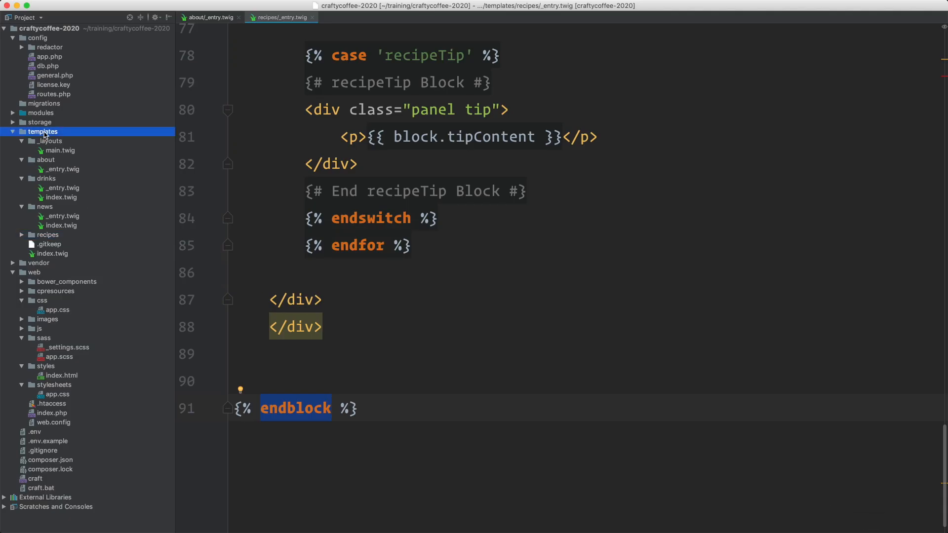
right_click(44, 134)
mouse_move(67, 139)
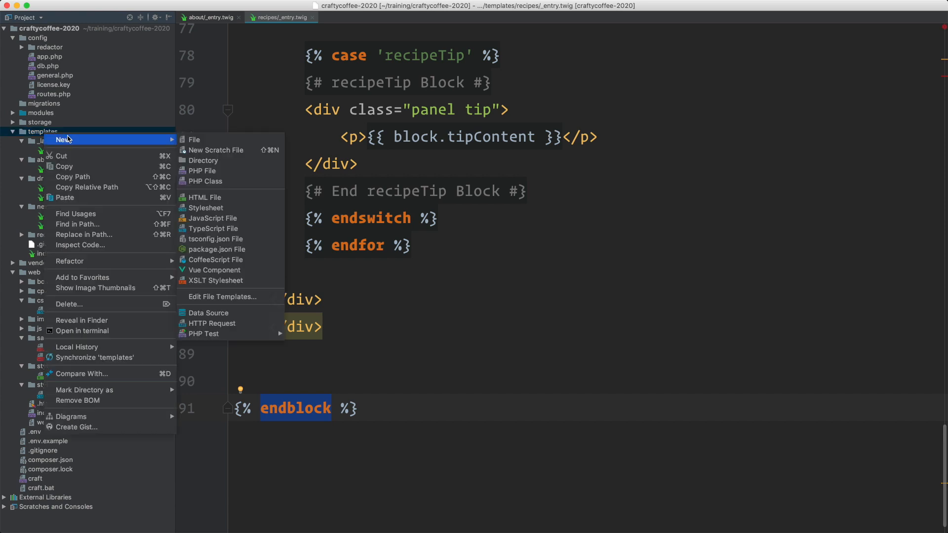
click(216, 160)
text(styles)
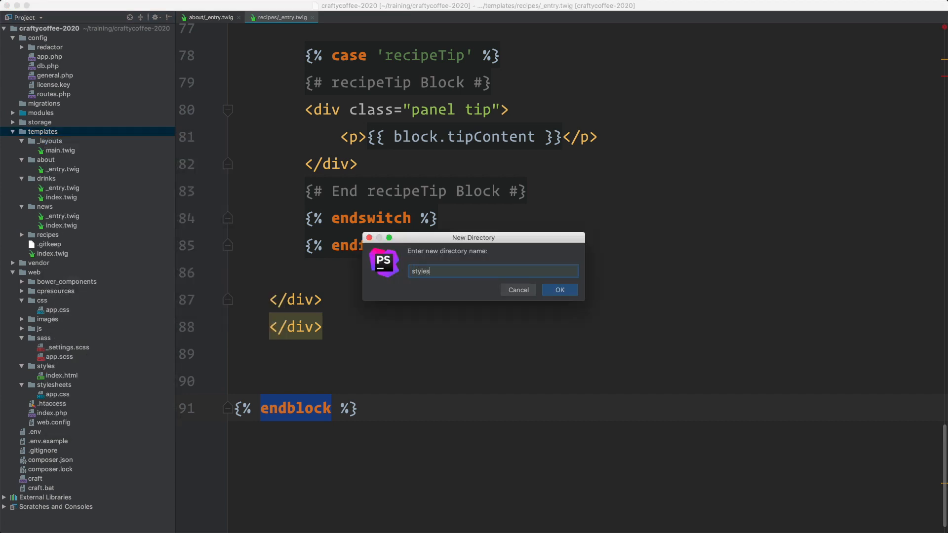
key(Return)
Create a new file named _entry.twig in the templates/styles directory.
right_click(101, 243)
mouse_move(104, 240)
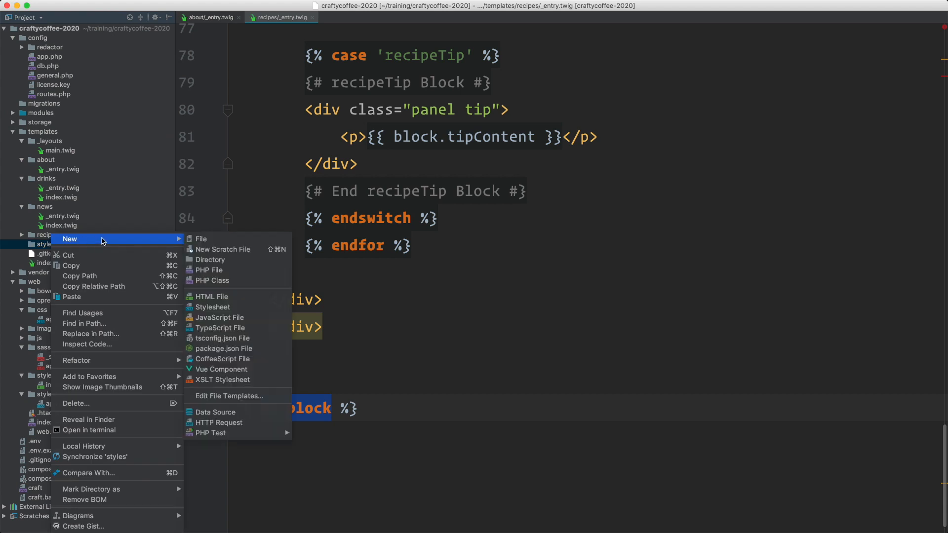
click(250, 241)
text(_entry.twig)
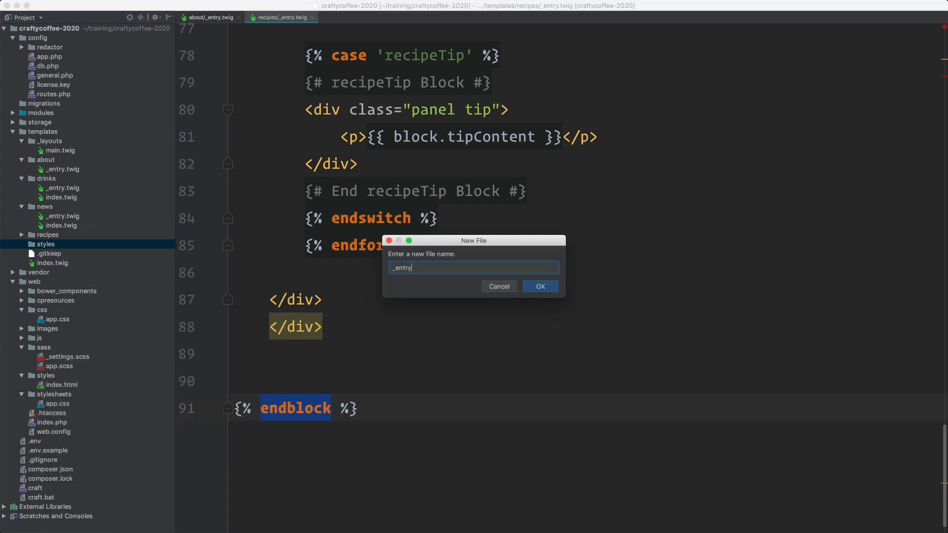
key(Return)
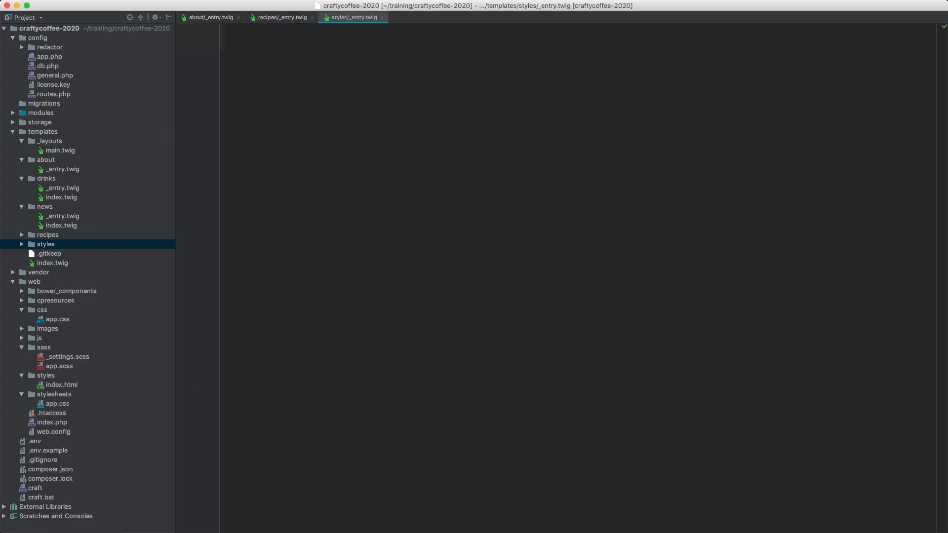
Write the placeholder text "category styles template" in the empty styles/_entry.twig file.
text({{)
key(super+a)
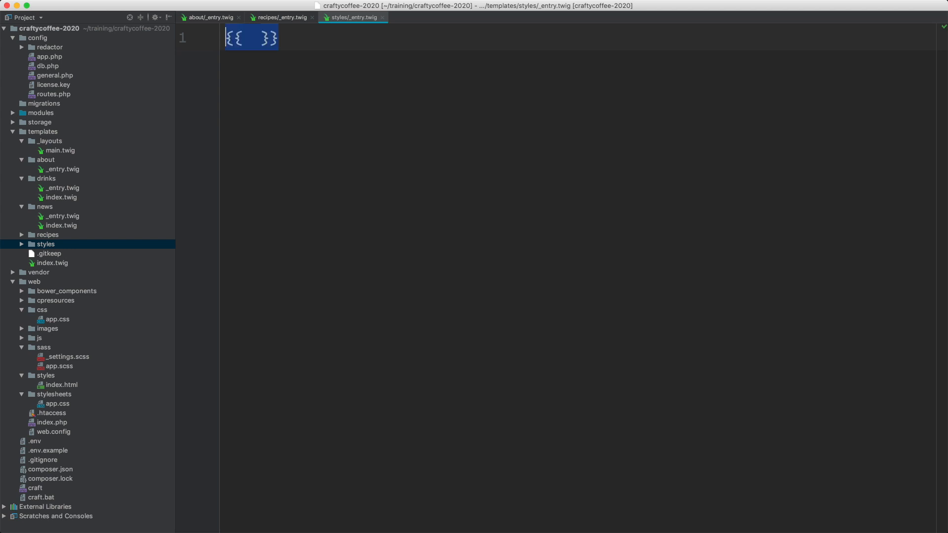
key(BackSpace)
text(category)
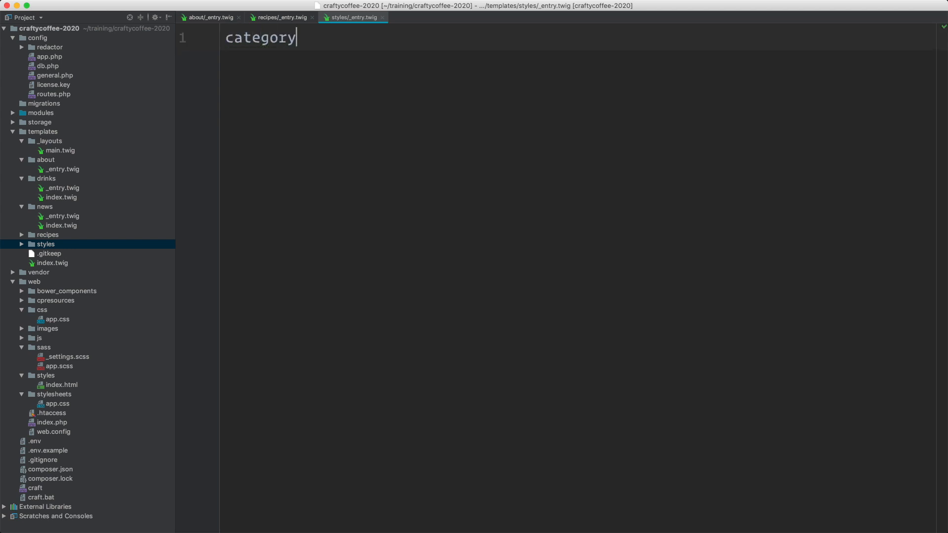
text( style te)
key(BackSpace)
key(BackSpace)
key(BackSpace)
text(s template)
Save the new category group in the browser and open the field layout of Drink Styles.
key(super+Tab)
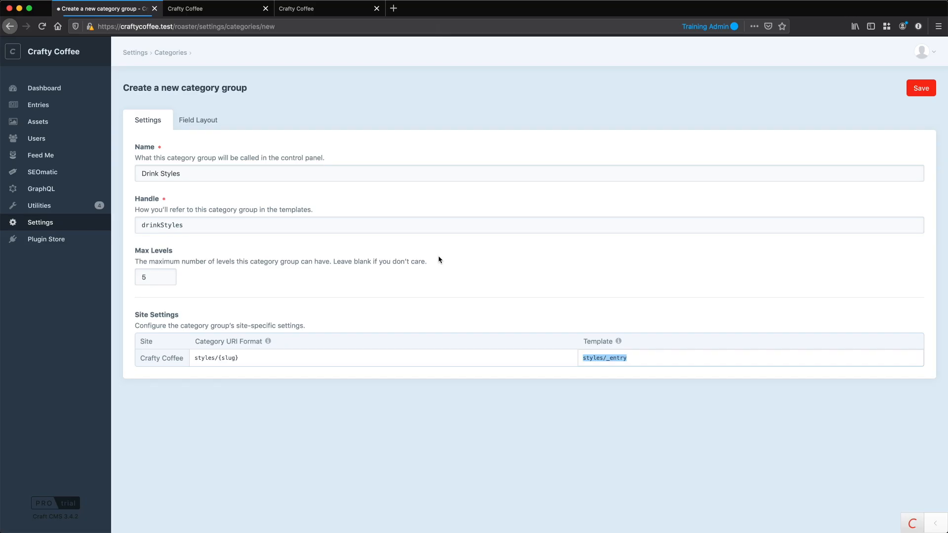
click(925, 91)
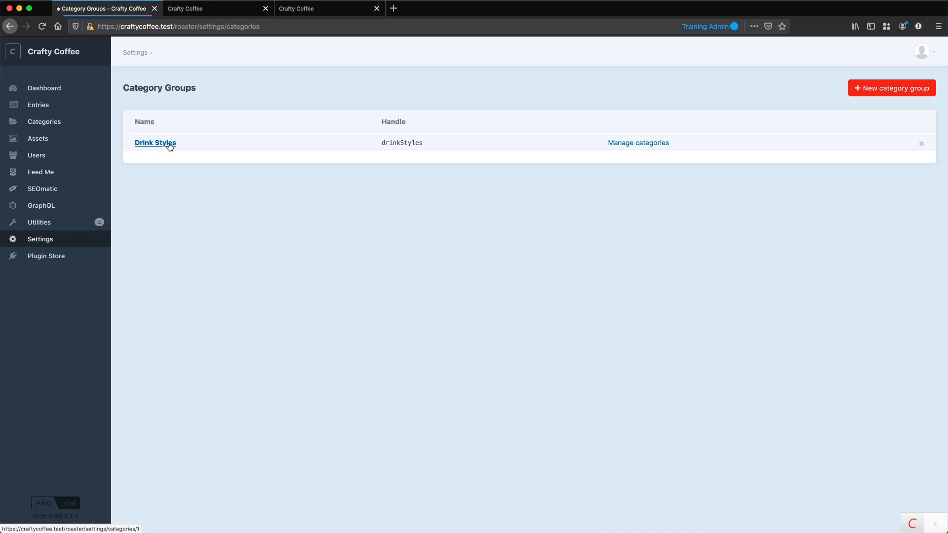
click(169, 144)
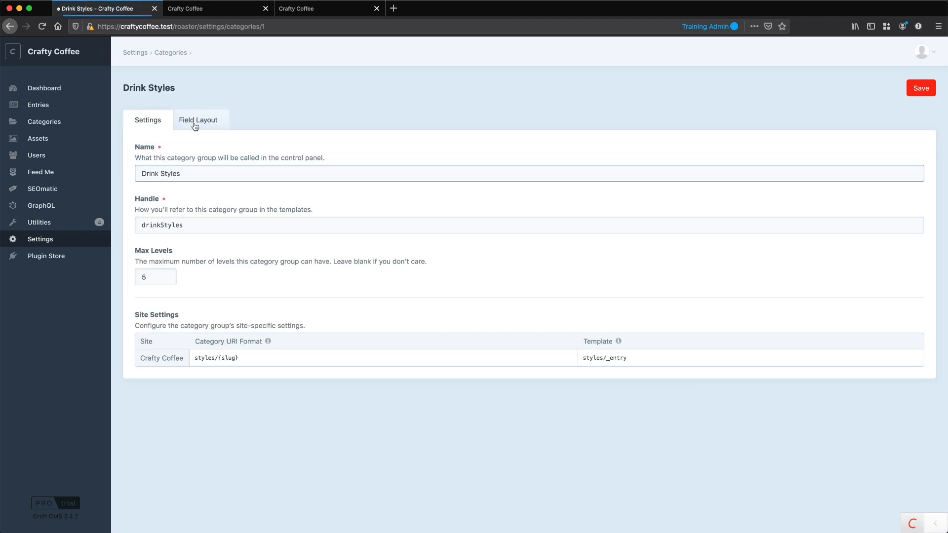
click(225, 121)
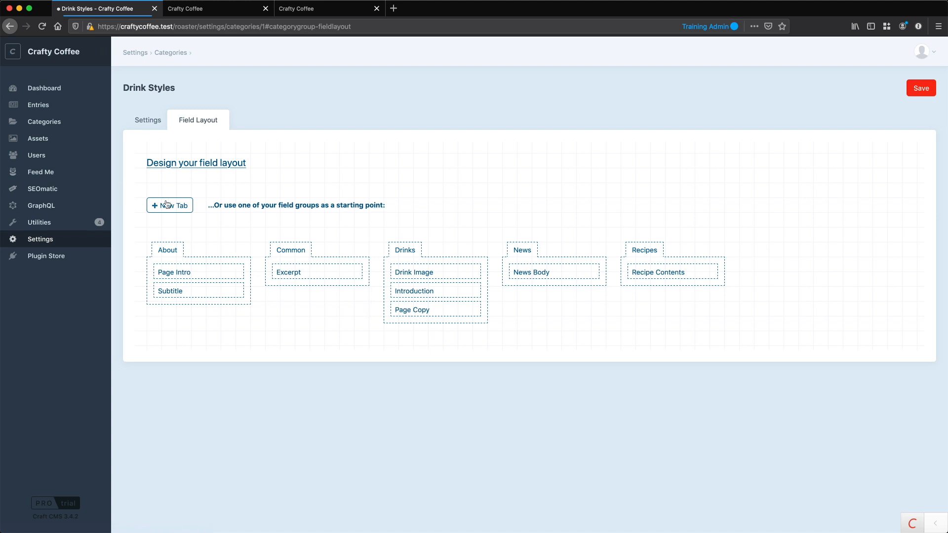
Create a new field group named Styles in the field settings.
click(41, 241)
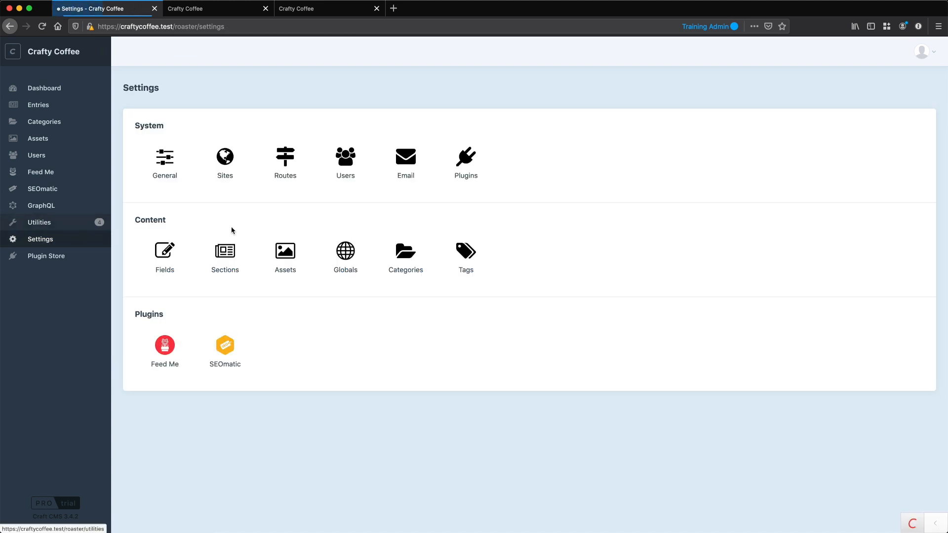
click(179, 251)
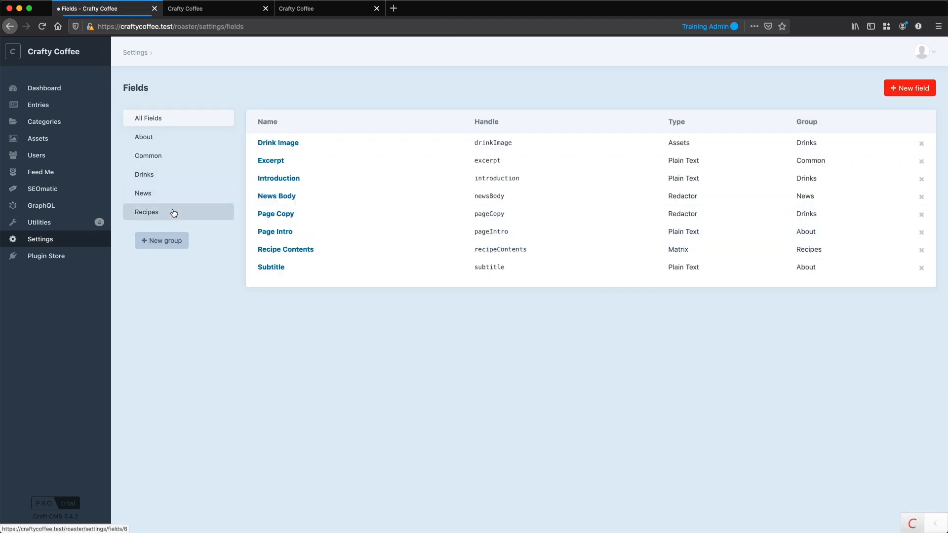
click(164, 241)
text(Styles)
key(Return)
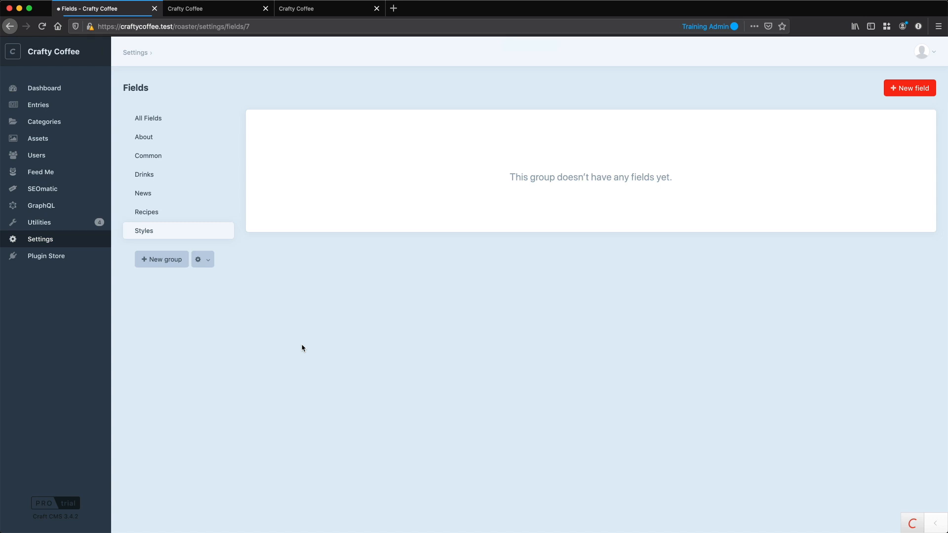
Start a new field in the Styles group named Style Description with the handle styleDescription.
click(906, 89)
text(Style)
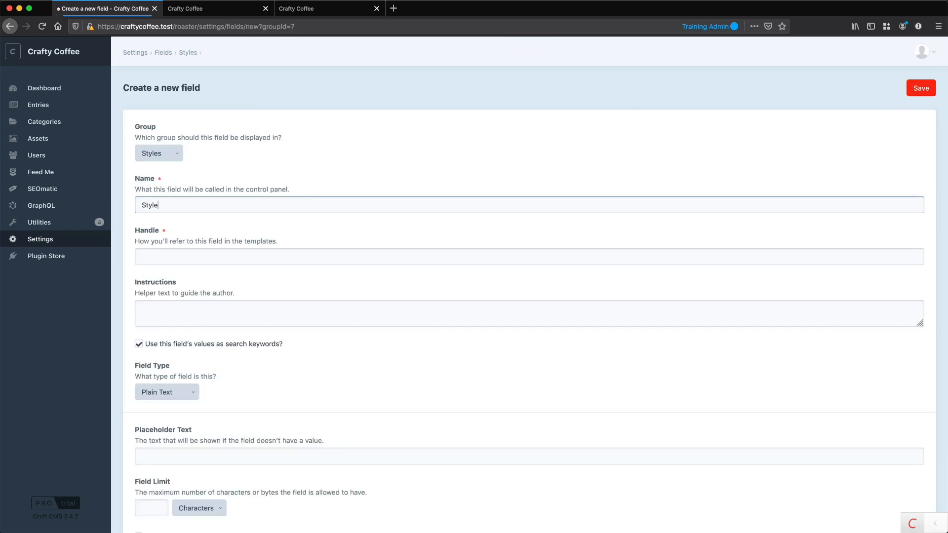
text( Description)
key(Tab)
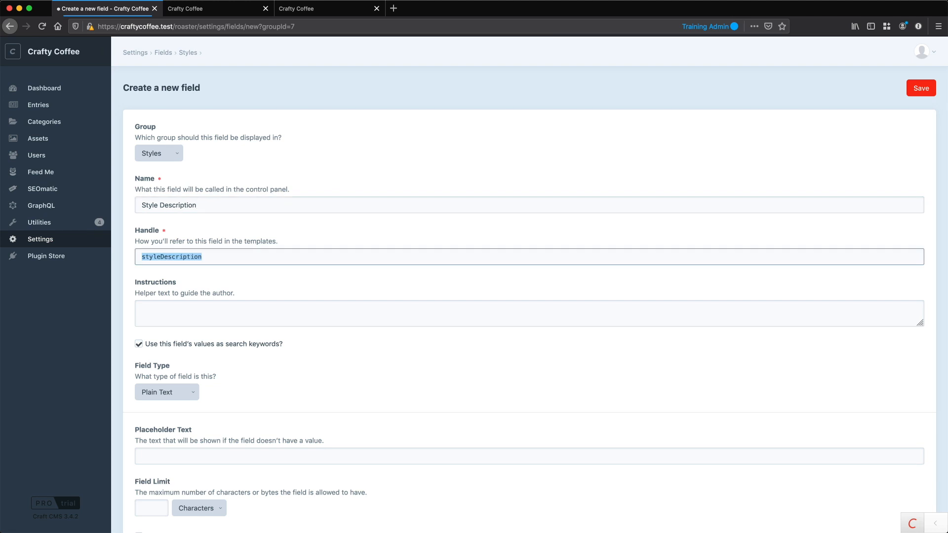
Keep the Style Description field as Plain Text and allow line breaks in it.
scroll(253, 373, down, 1)
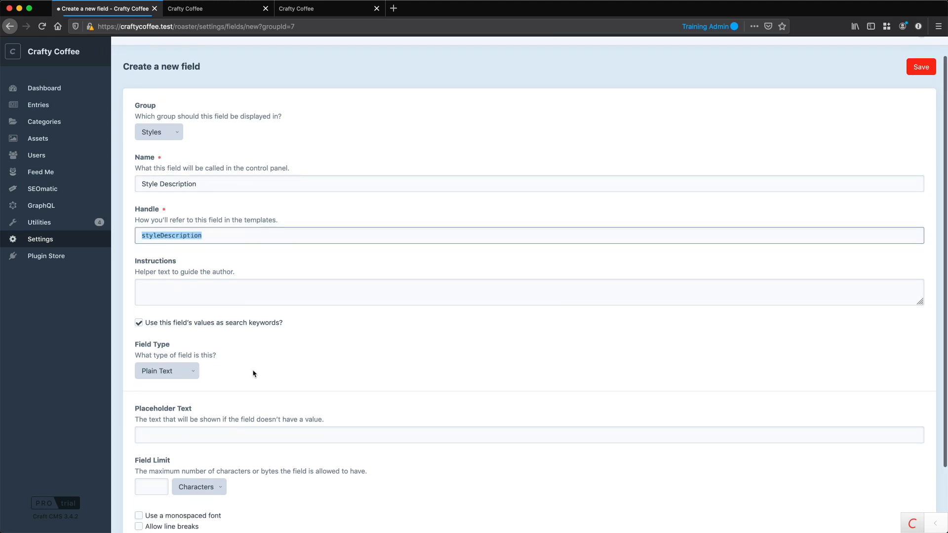
click(171, 376)
scroll(189, 403, down, 3)
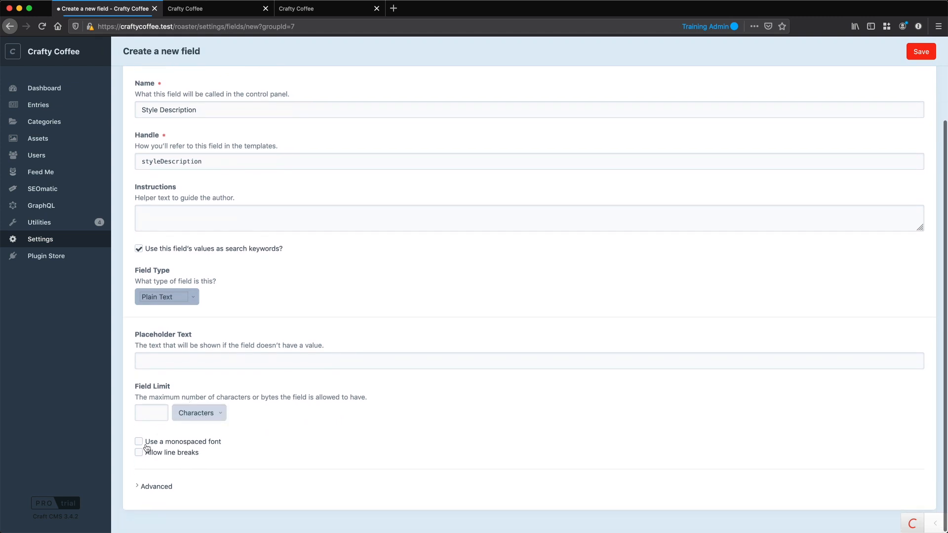
click(146, 450)
scroll(426, 287, up, 2)
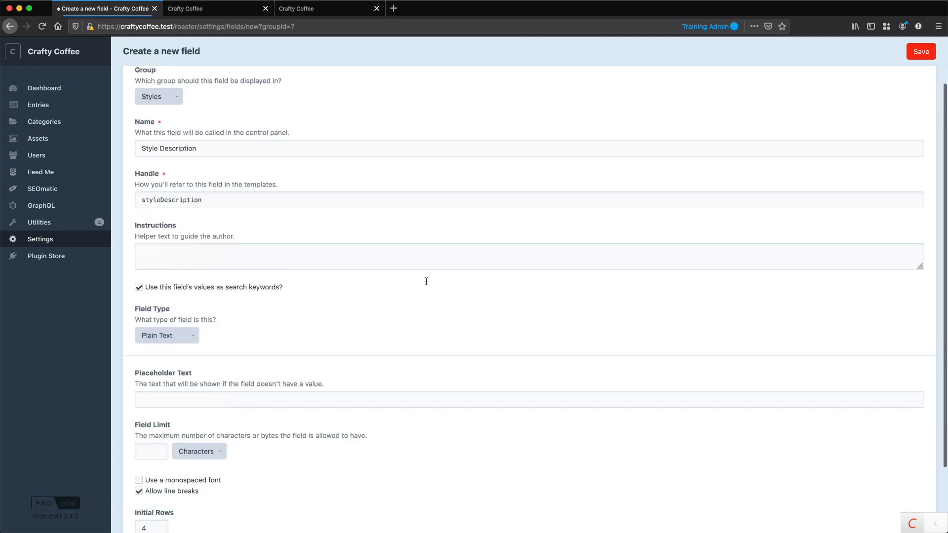
Save the new field, and add the Styles field group to the saved field layout of the Drink Styles category group.
scroll(426, 281, up, 2)
key(super+s)
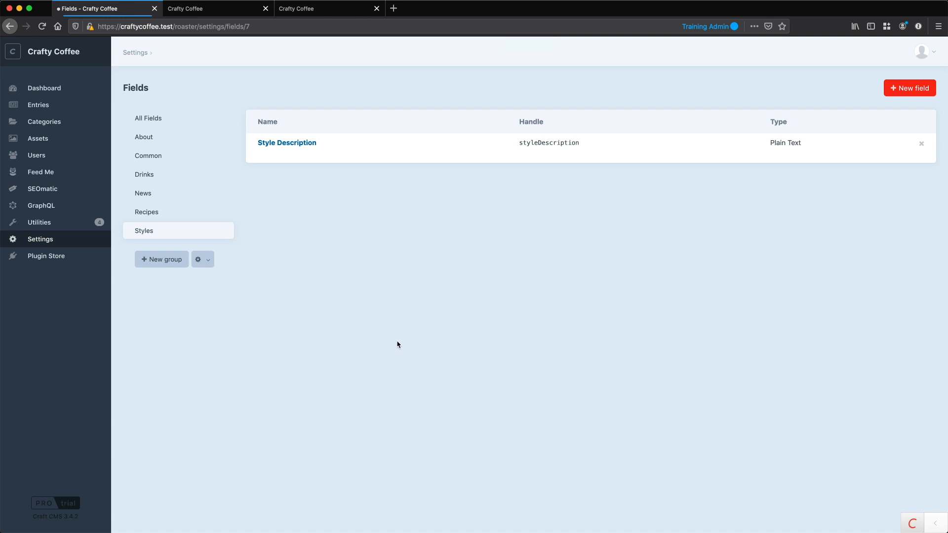
click(45, 240)
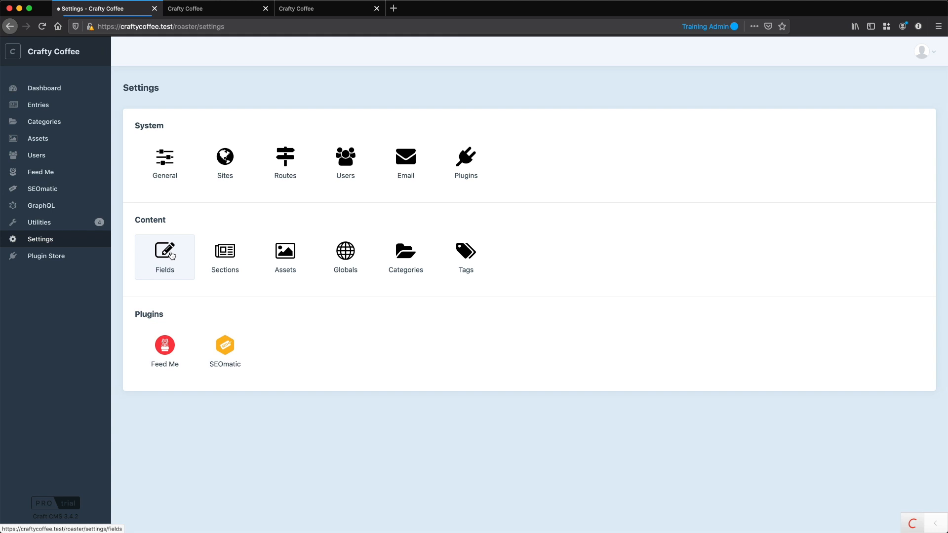
click(398, 262)
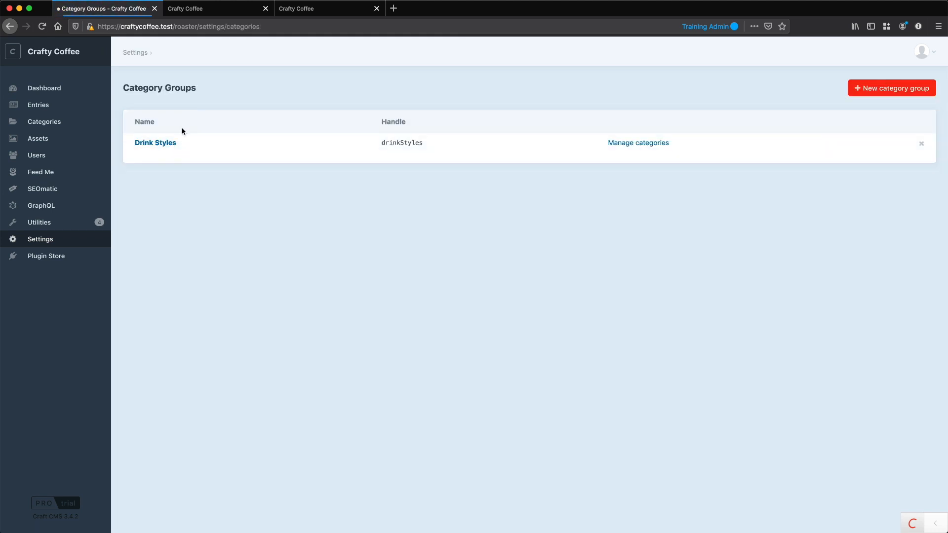
click(166, 146)
click(203, 120)
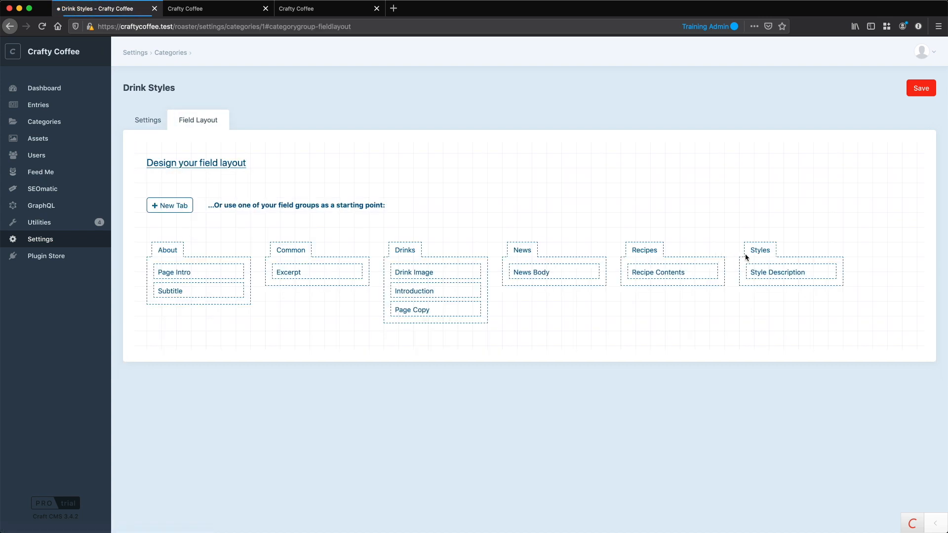
drag(756, 249, 174, 213)
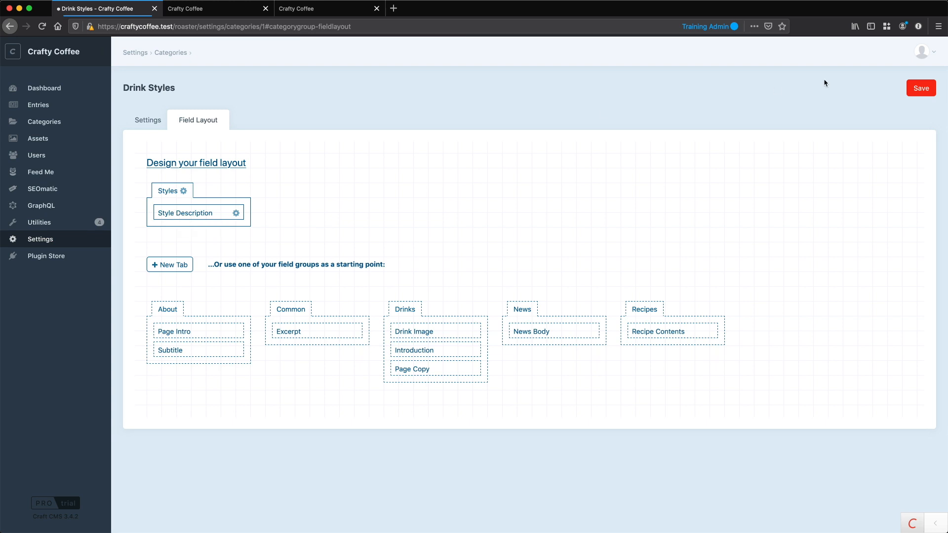
click(920, 88)
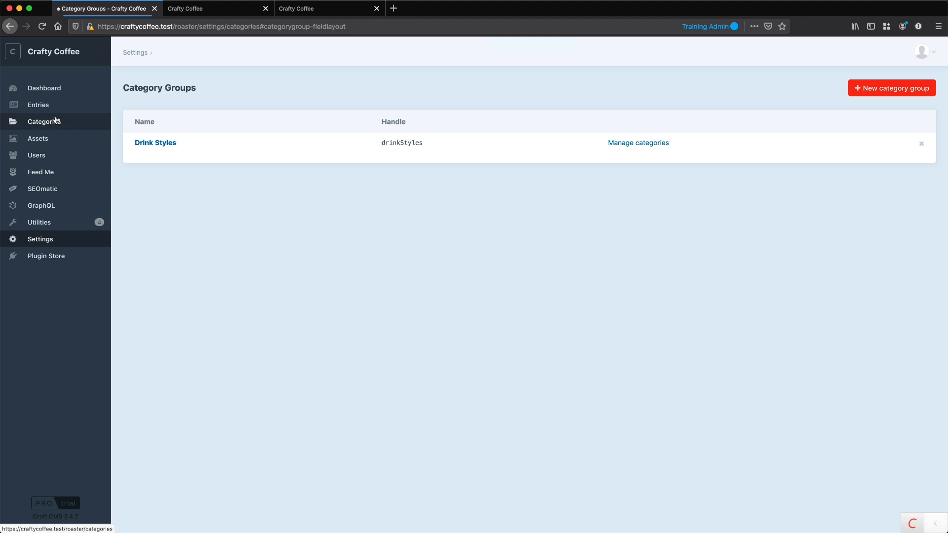
Create and save a drink style category titled Espresso, described as "All drinks made with the delicious espresso roasted bean and pressure brewed technique.".
click(53, 123)
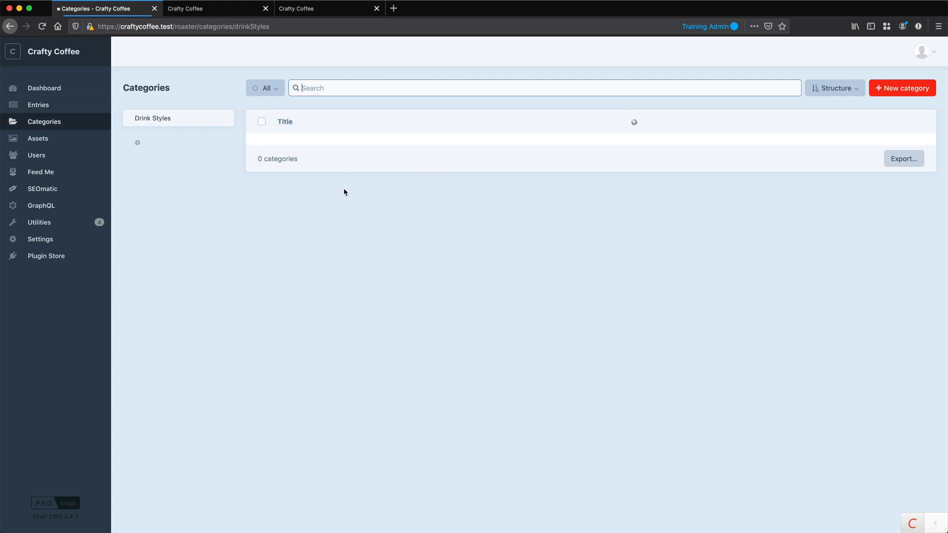
click(892, 95)
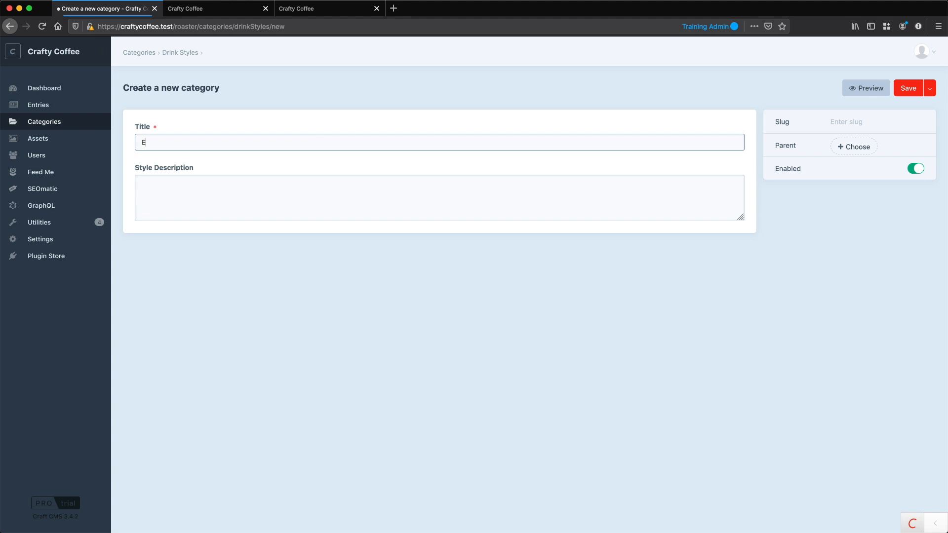
key(Tab)
text(All)
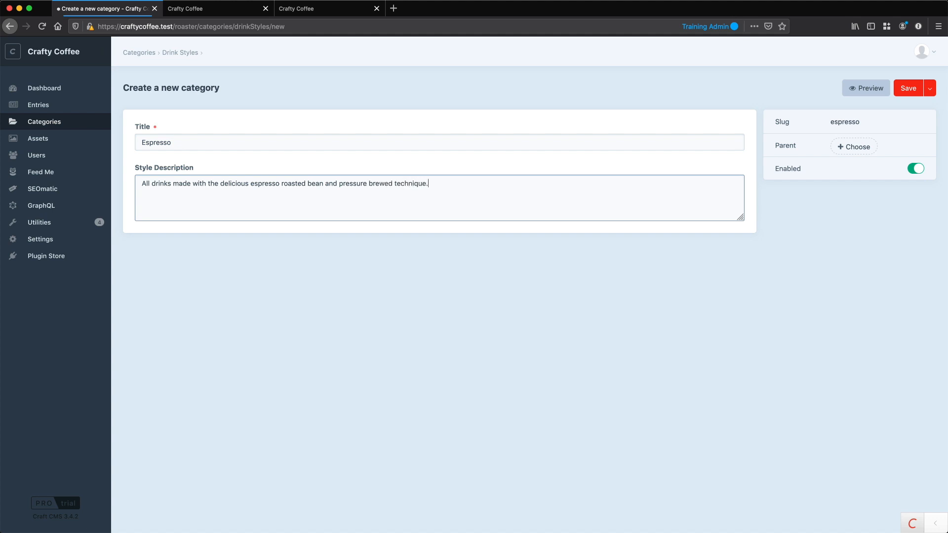
click(909, 88)
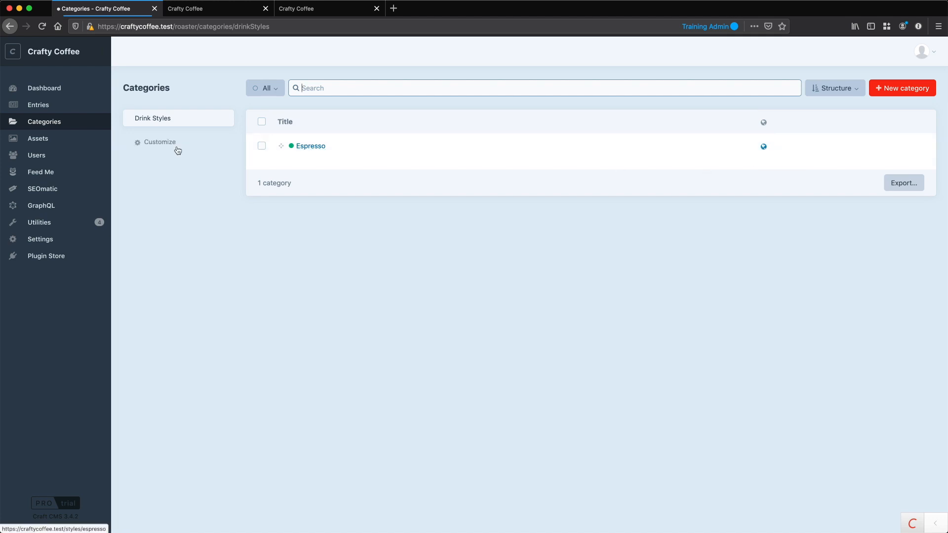
Customize the Drink Styles category table to show the columns Style Description, URI and Link, in that order.
click(138, 146)
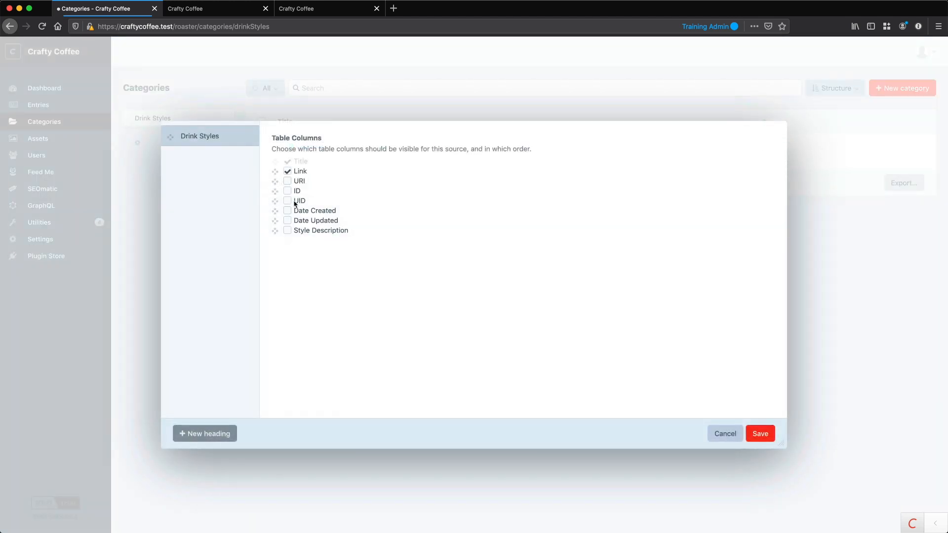
click(288, 182)
drag(275, 230, 275, 183)
click(291, 172)
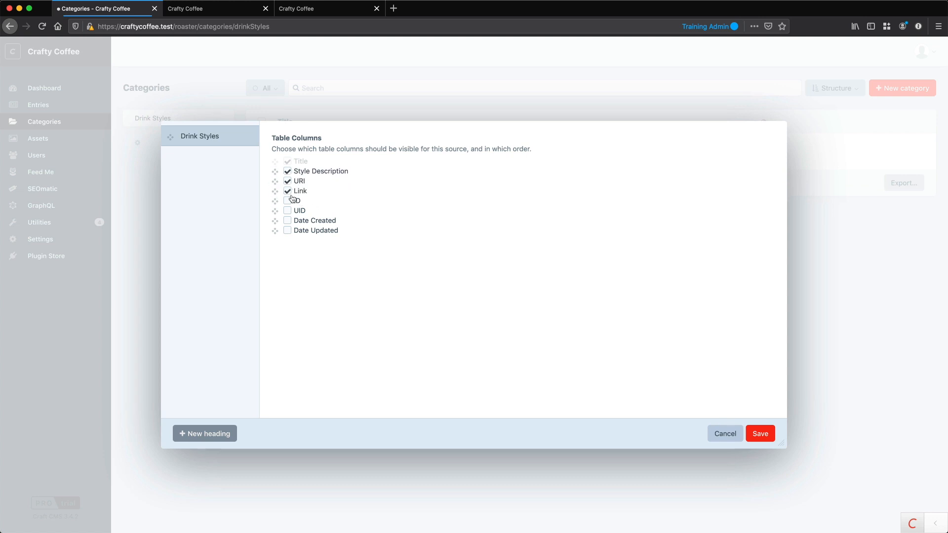
click(760, 433)
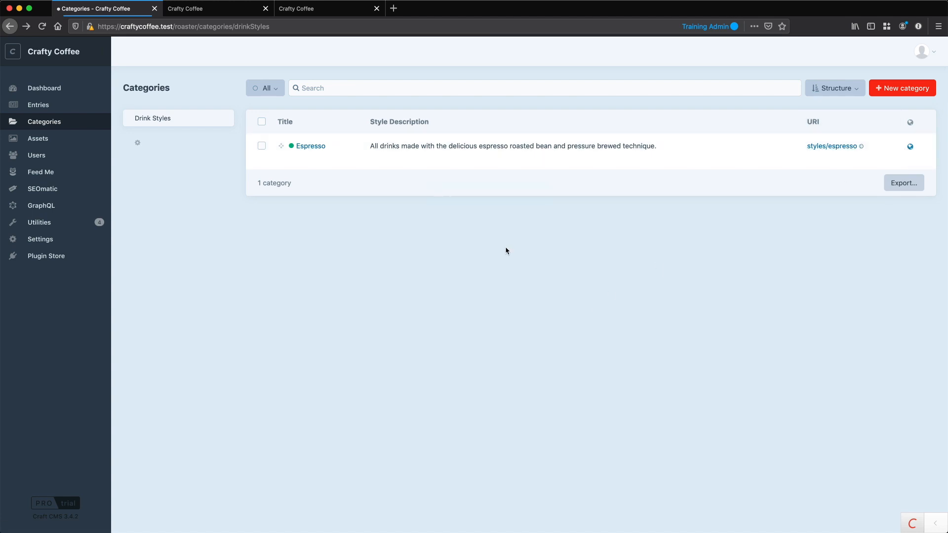
Look over the Espresso category's edit page and the list of entries in the Drinks channel.
click(311, 146)
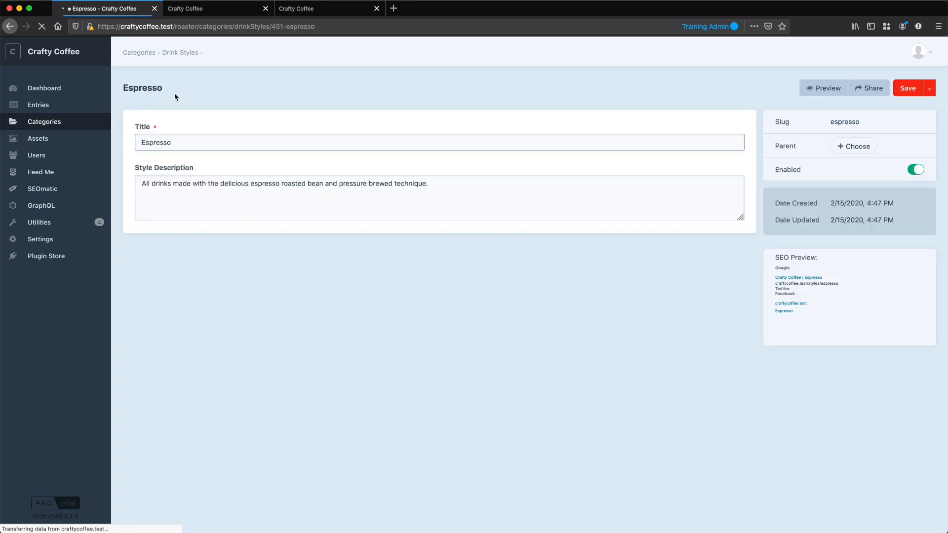
click(10, 26)
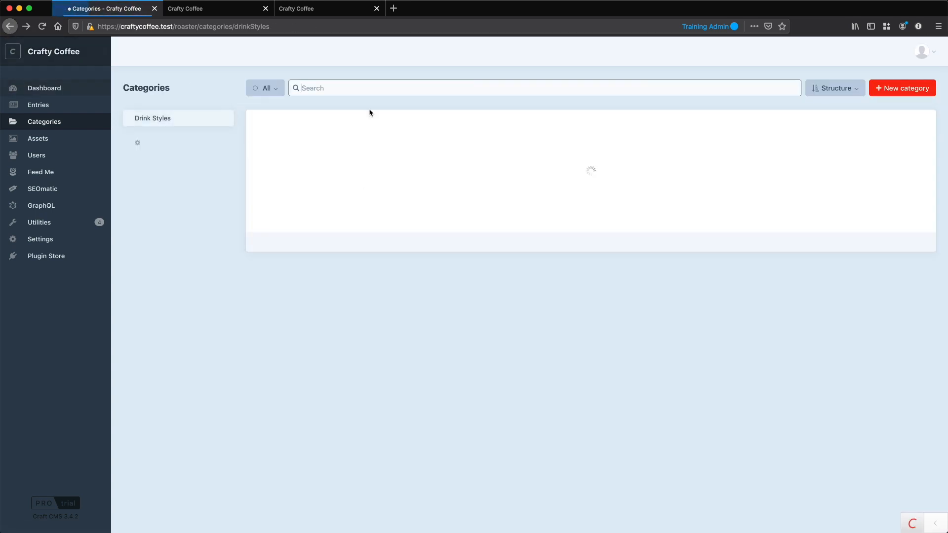
click(38, 105)
click(153, 173)
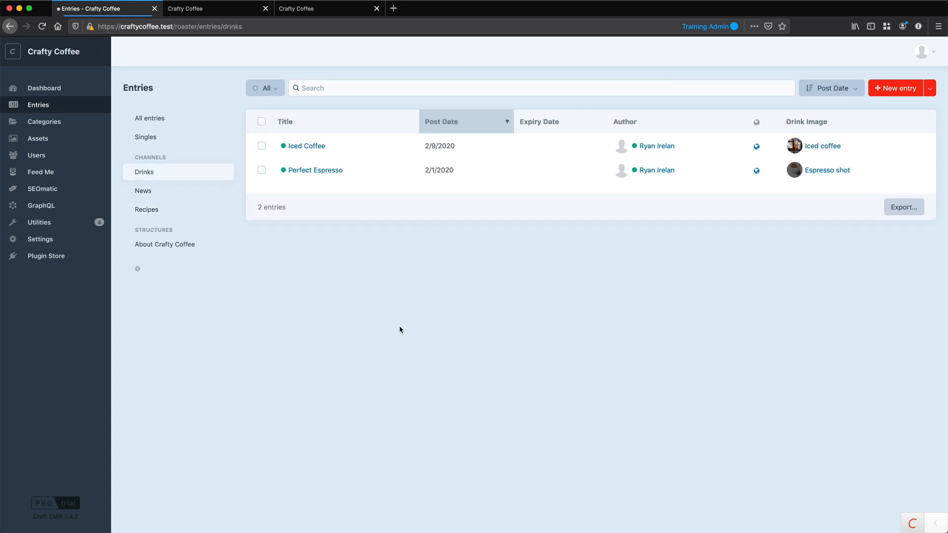
Examine which fields are available in the field layout of the Recipes entry type.
click(56, 240)
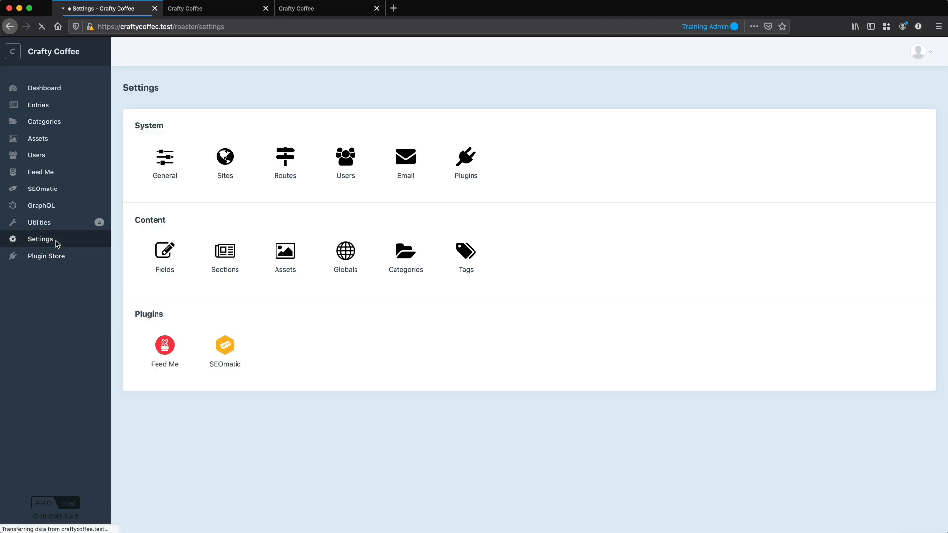
click(223, 257)
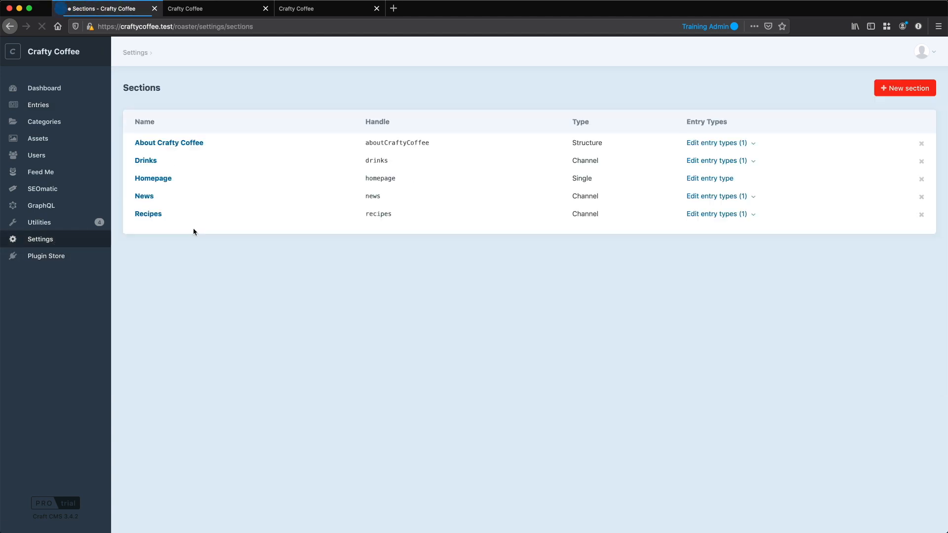
click(754, 216)
click(768, 230)
scroll(493, 346, down, 3)
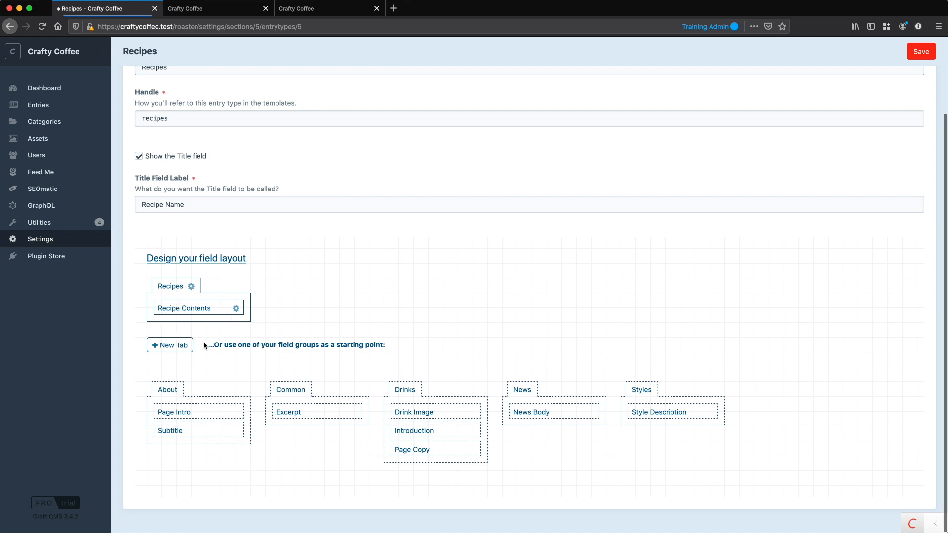
Start a new field in the Styles group named Drink Style with the handle drinkStyle.
click(48, 239)
click(159, 266)
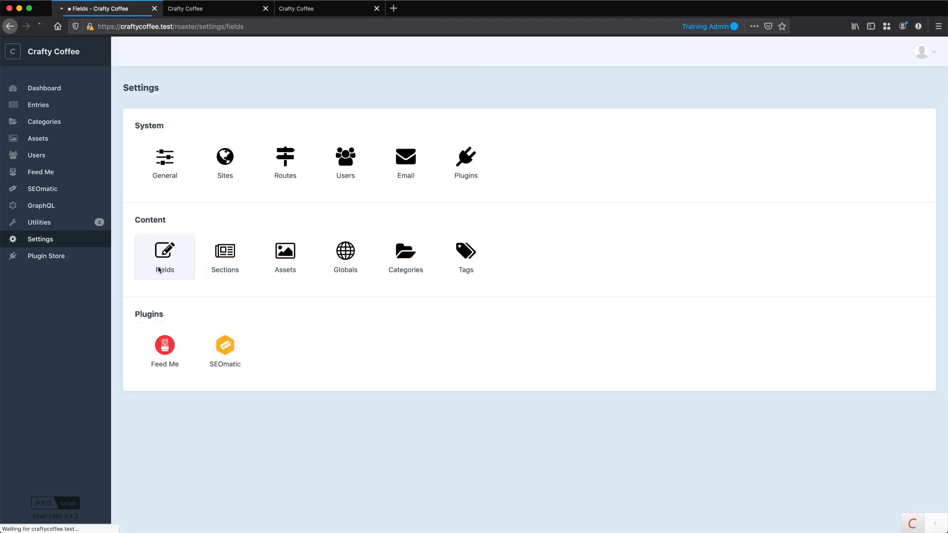
click(158, 232)
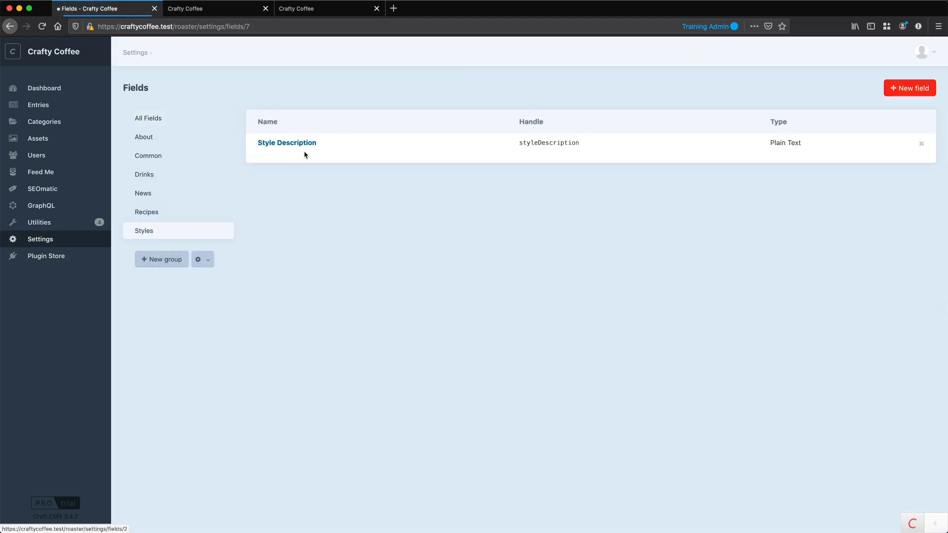
click(913, 89)
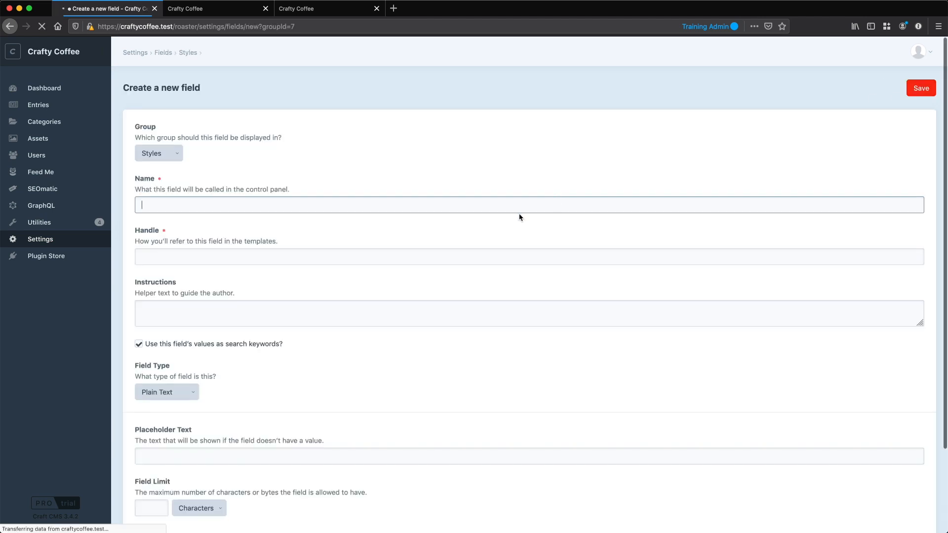
text(Drink )
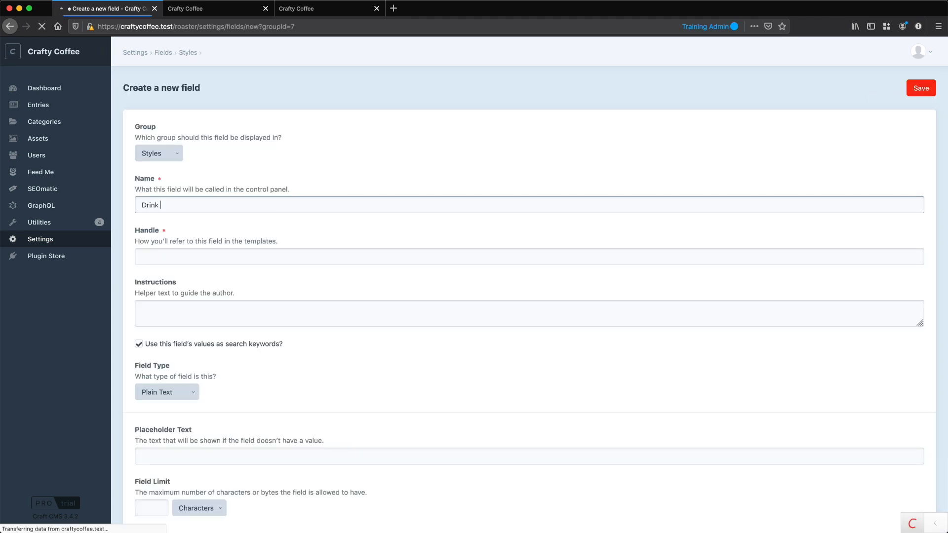
text(Style)
scroll(246, 383, down, 2)
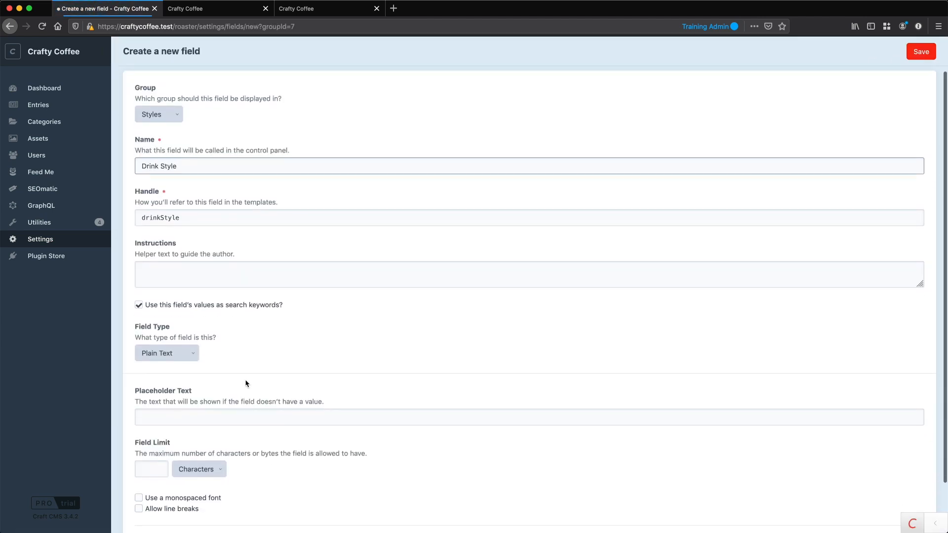
Make the Drink Style field a Categories field that uses Drink Styles as its source.
click(158, 354)
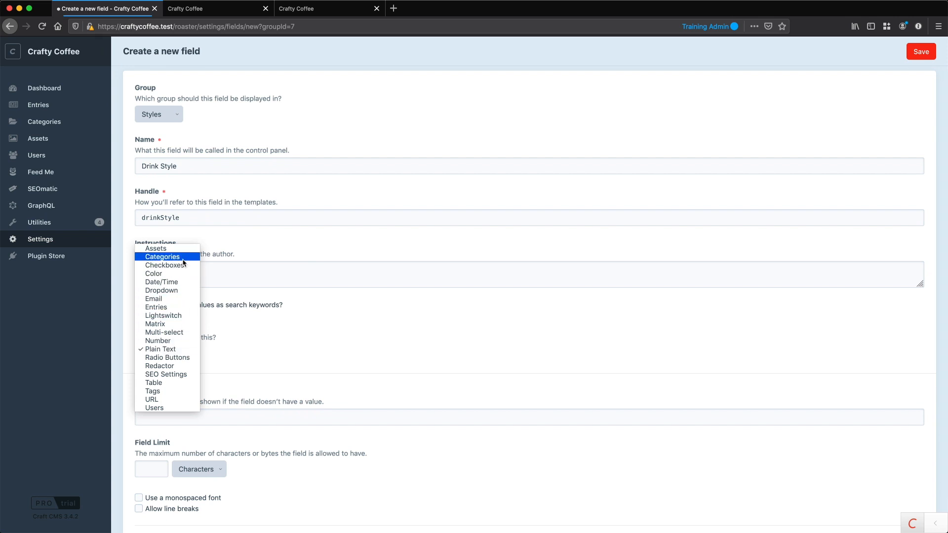
click(163, 257)
scroll(242, 315, down, 3)
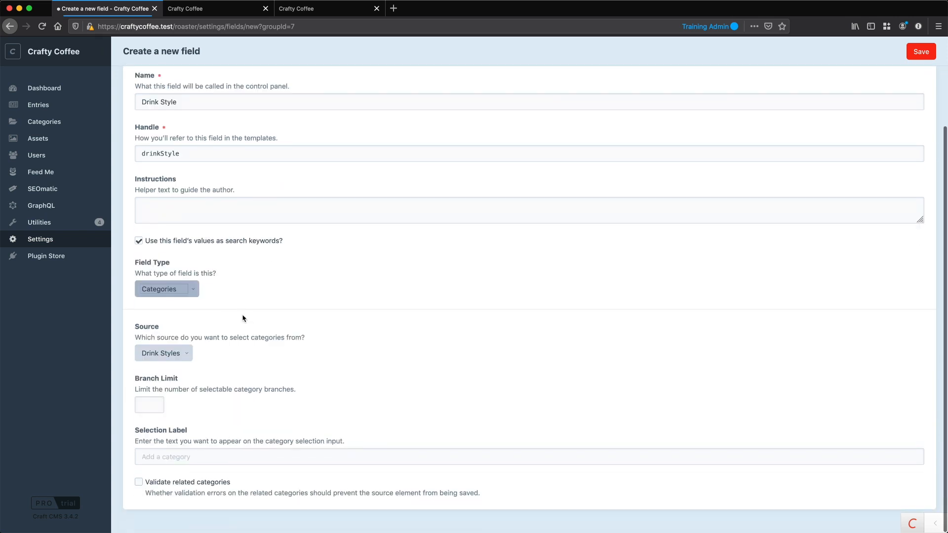
click(180, 353)
click(182, 349)
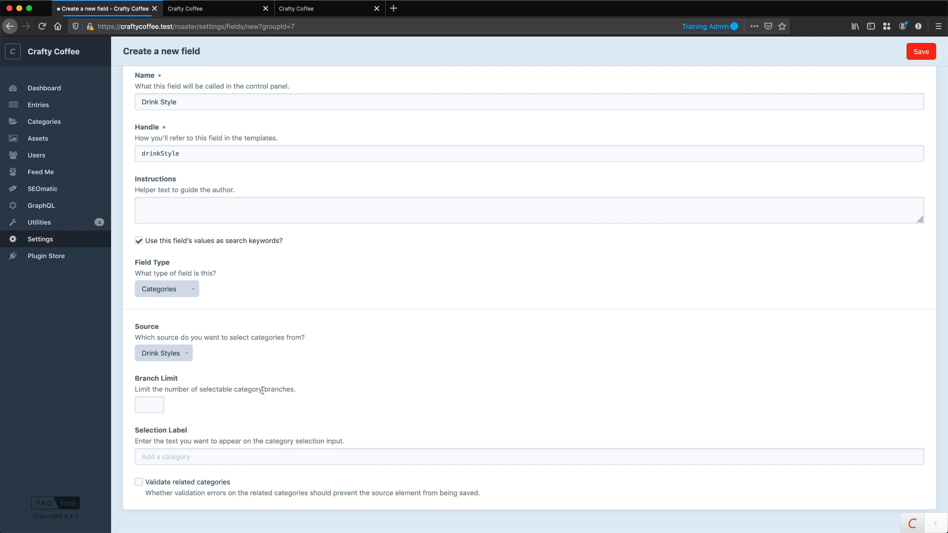
Set the branch limit to 1 and the selection label to "Add a drink style", and save the field.
click(156, 403)
key(Tab)
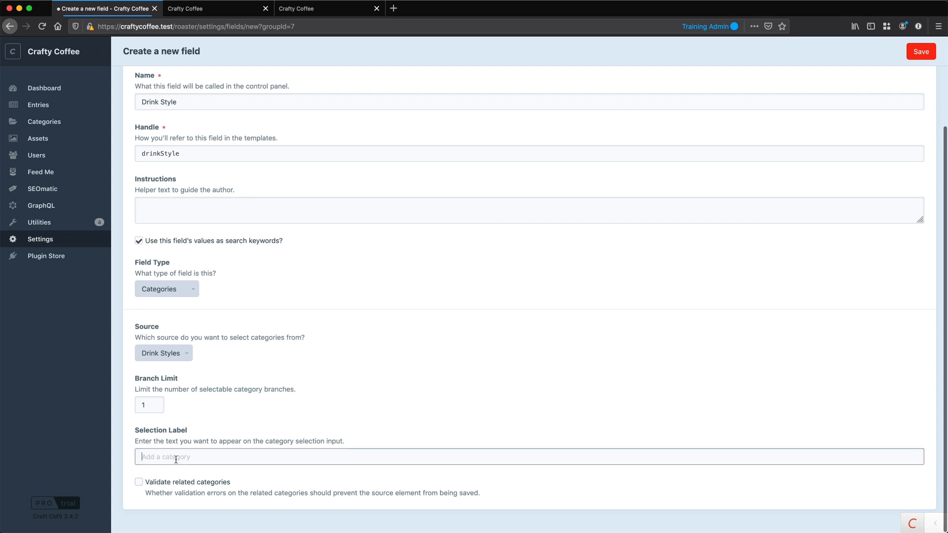
text(Add a drink style)
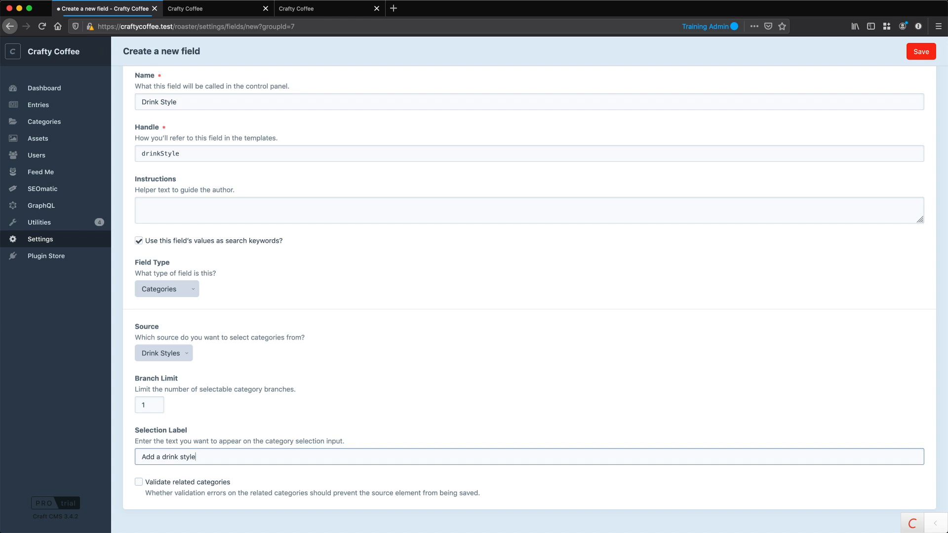
scroll(350, 326, up, 5)
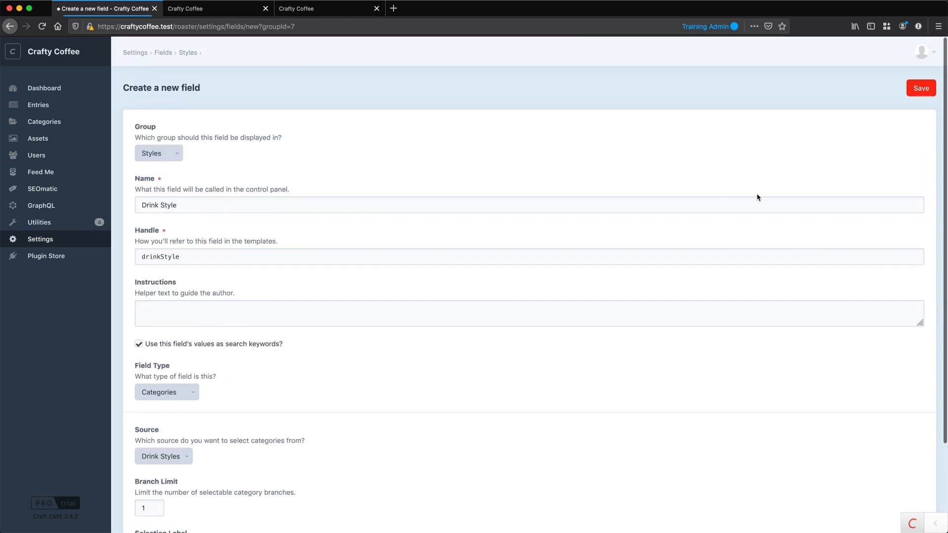
click(921, 94)
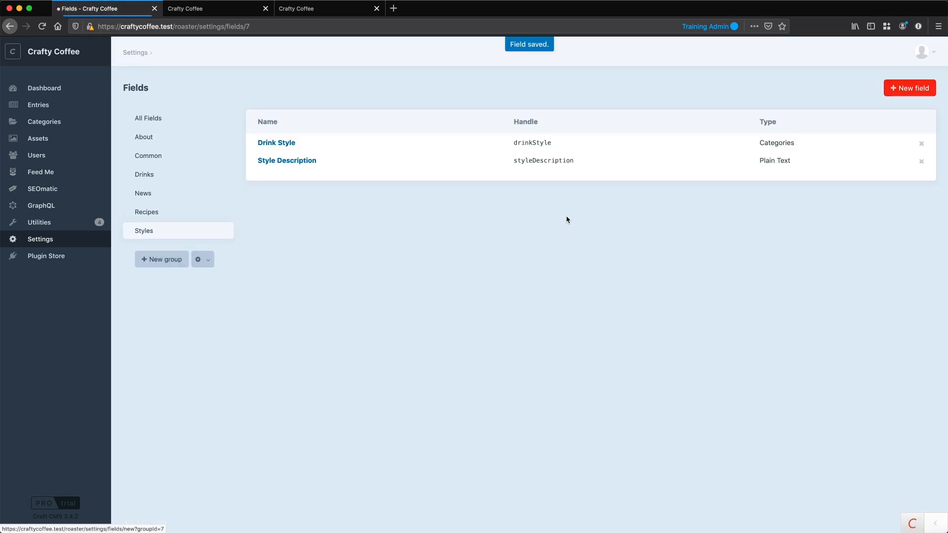
Add the Drink Style field above Recipe Contents in the Recipes entry type's field layout and save the entry type.
click(42, 239)
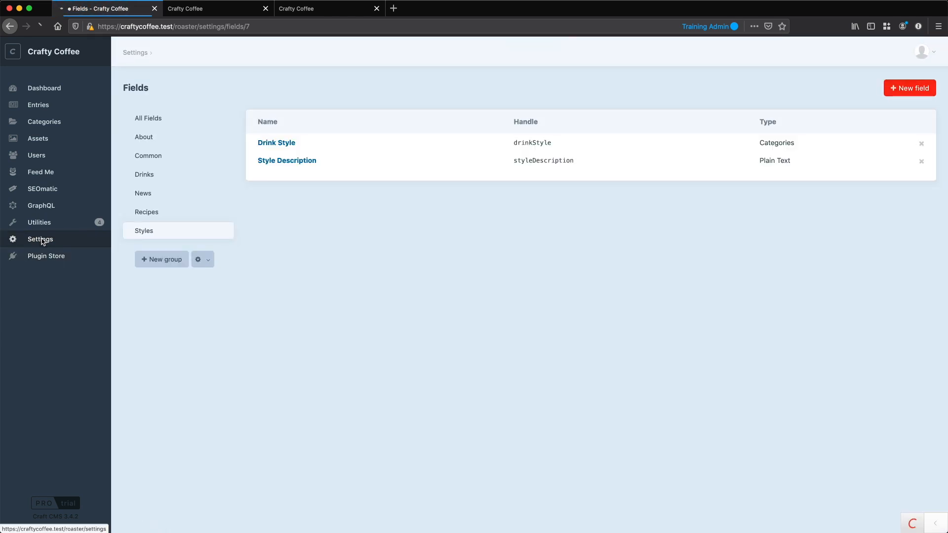
click(209, 256)
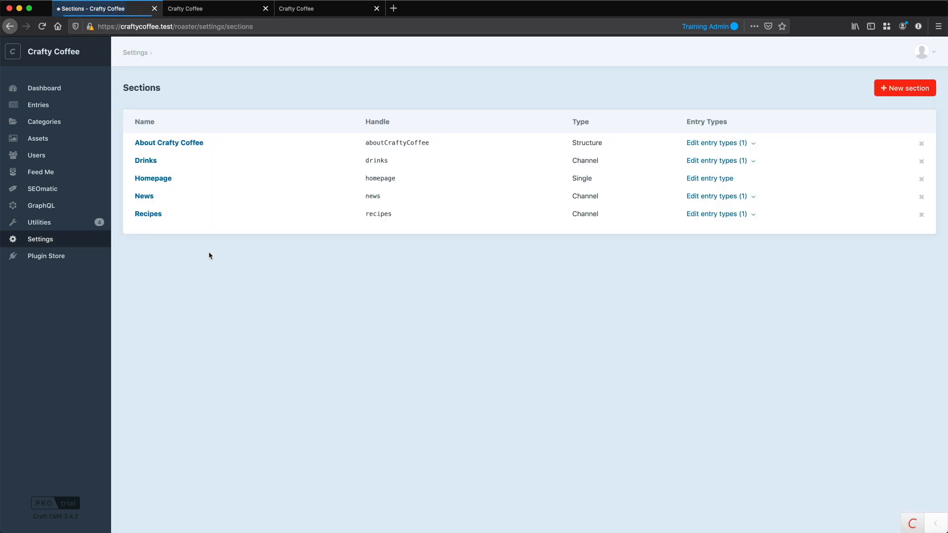
click(746, 214)
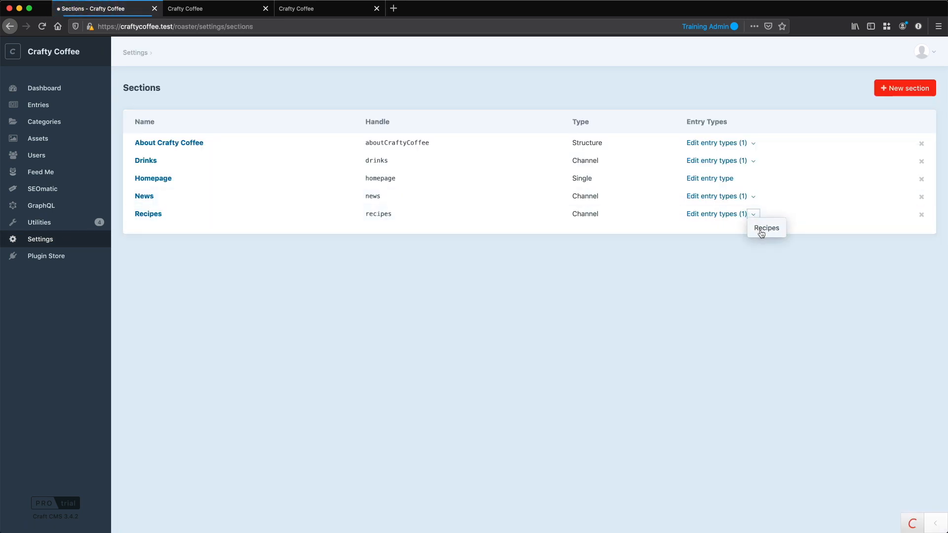
click(758, 228)
scroll(385, 346, down, 3)
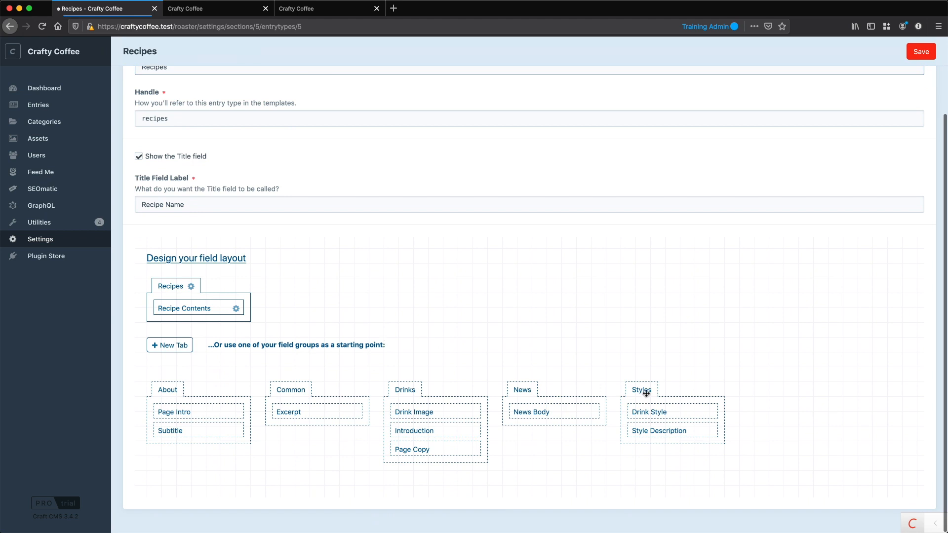
drag(667, 415, 190, 309)
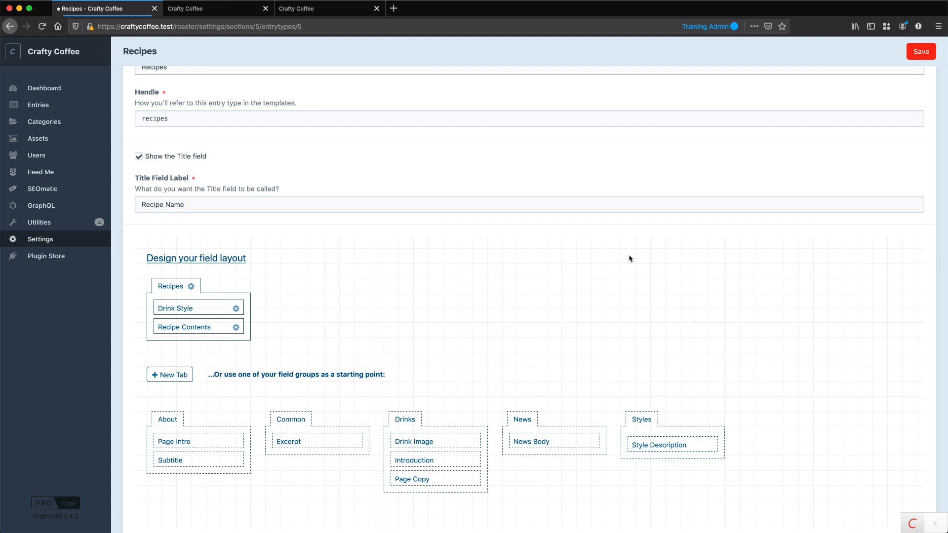
scroll(629, 258, up, 3)
click(922, 90)
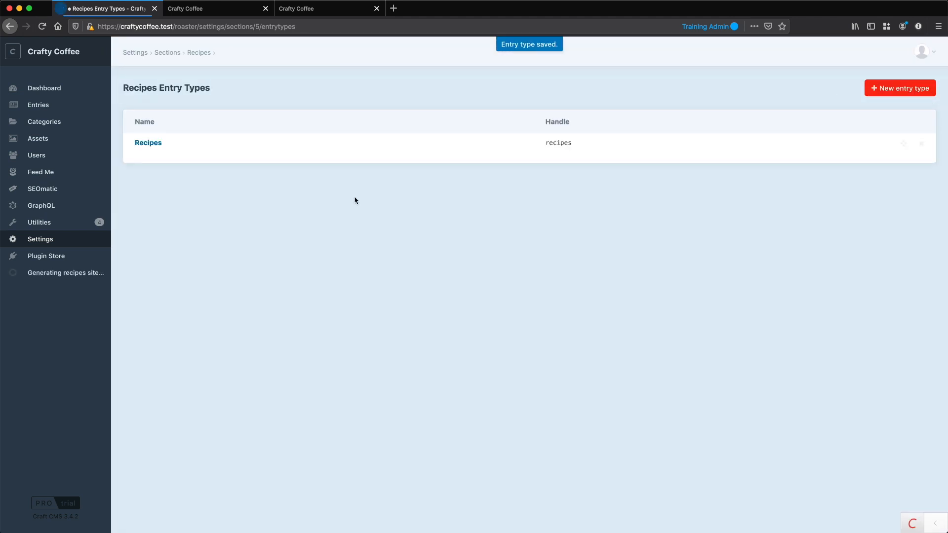
Assign the Espresso drink style to the Perfect Espresso recipe entry and save it.
click(50, 104)
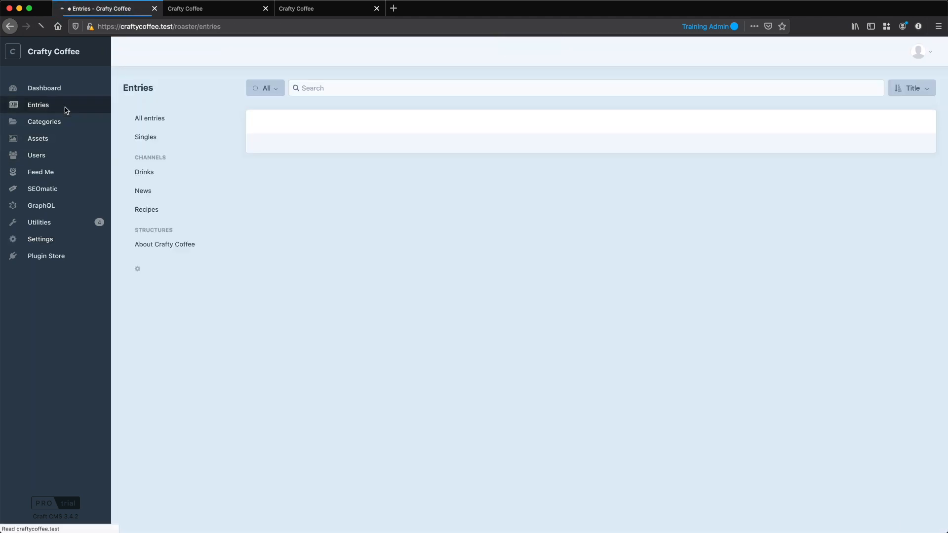
click(169, 209)
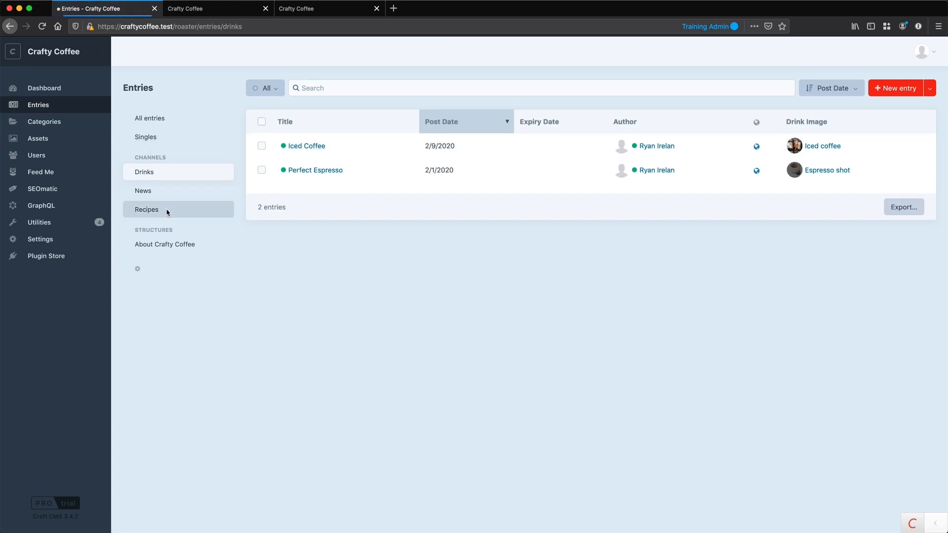
click(318, 146)
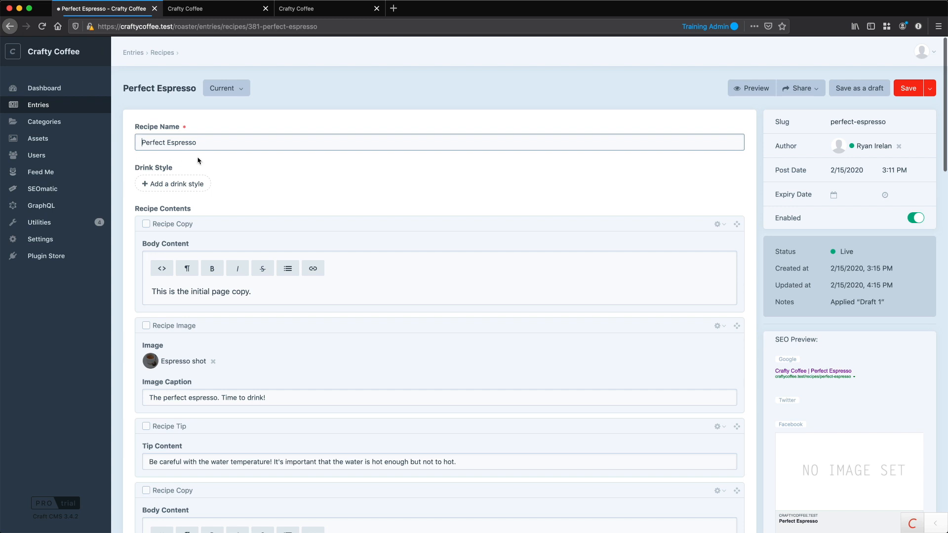
click(179, 188)
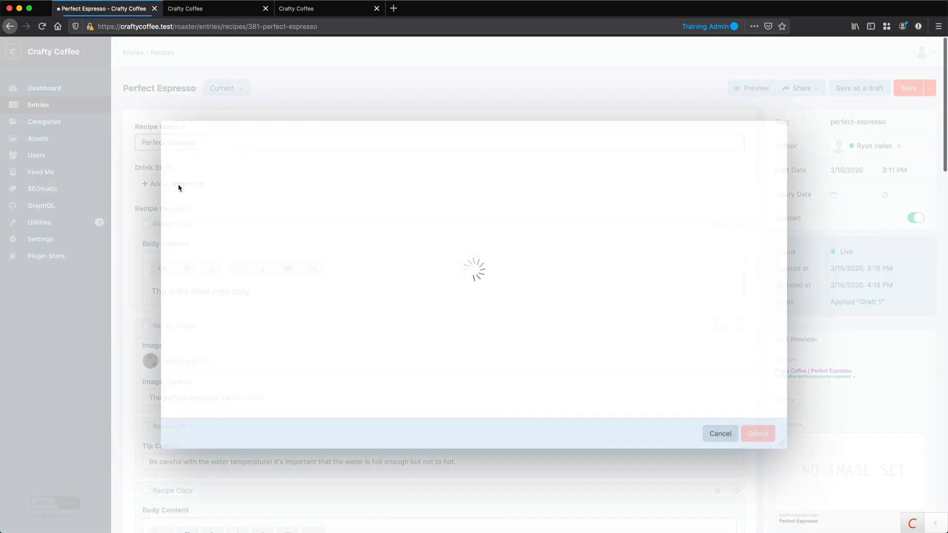
click(269, 193)
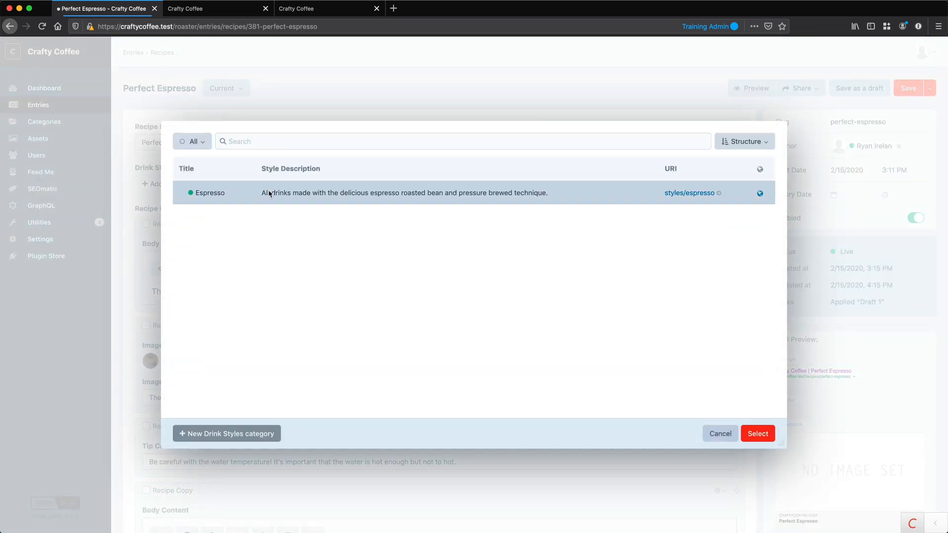
double_click(285, 195)
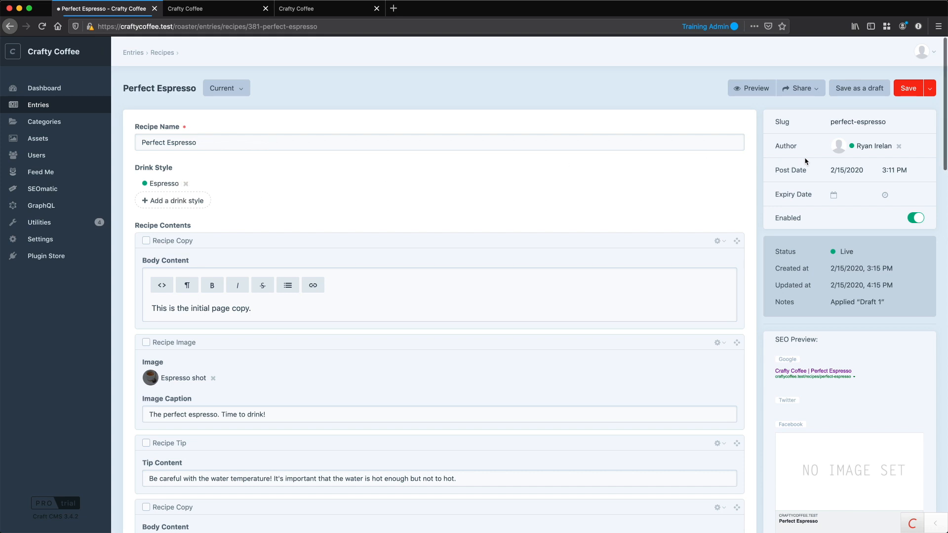
click(908, 89)
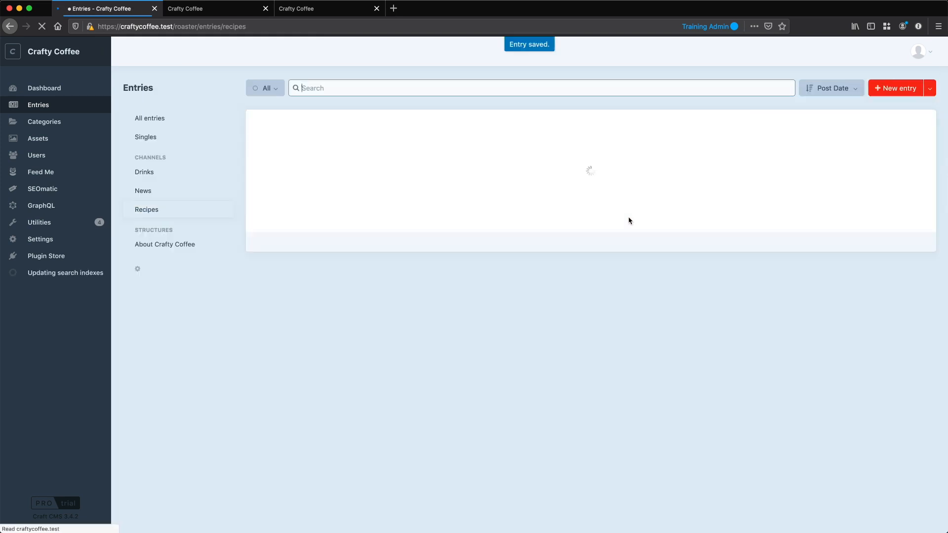
Add the Drink Style field above Introduction in the Drinks entry type's Drink Details layout and save the entry type.
click(148, 173)
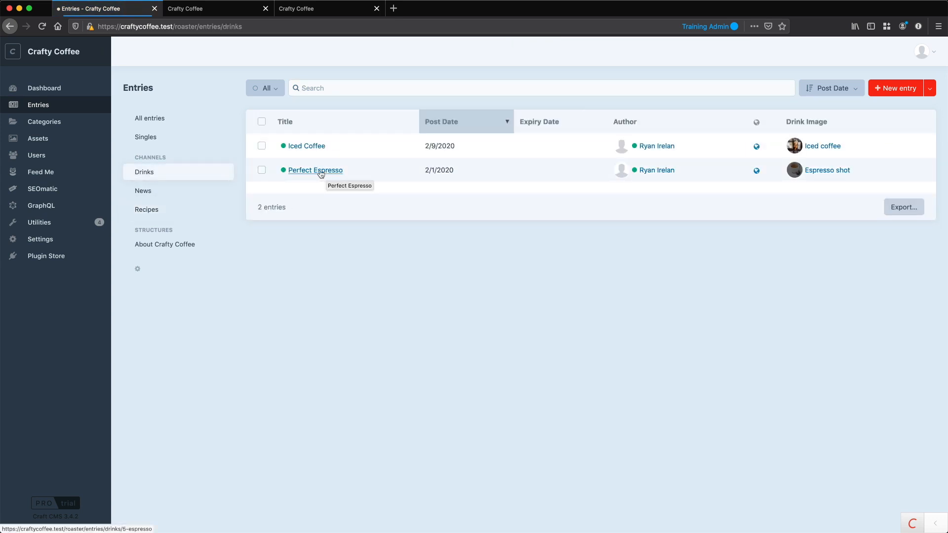
click(23, 241)
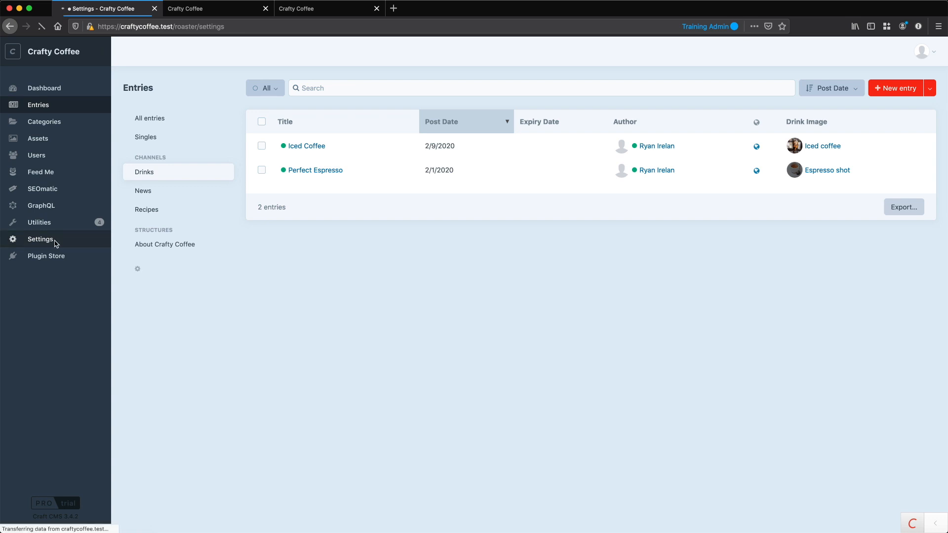
click(214, 276)
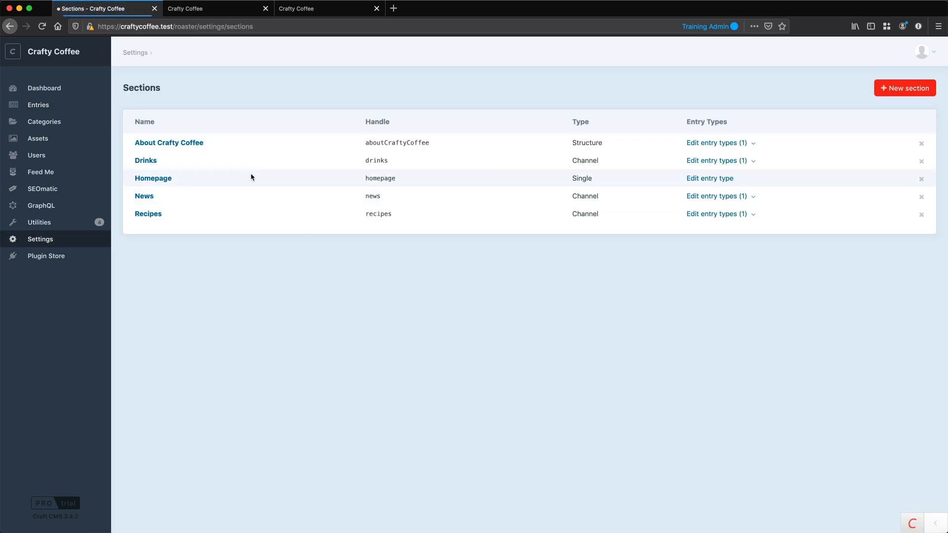
click(752, 161)
click(753, 173)
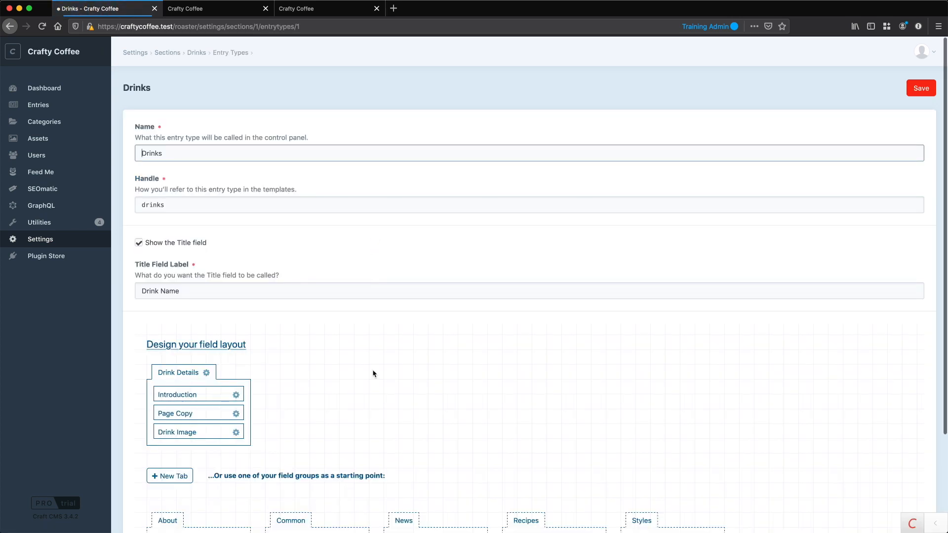
scroll(374, 373, down, 3)
drag(663, 427, 179, 277)
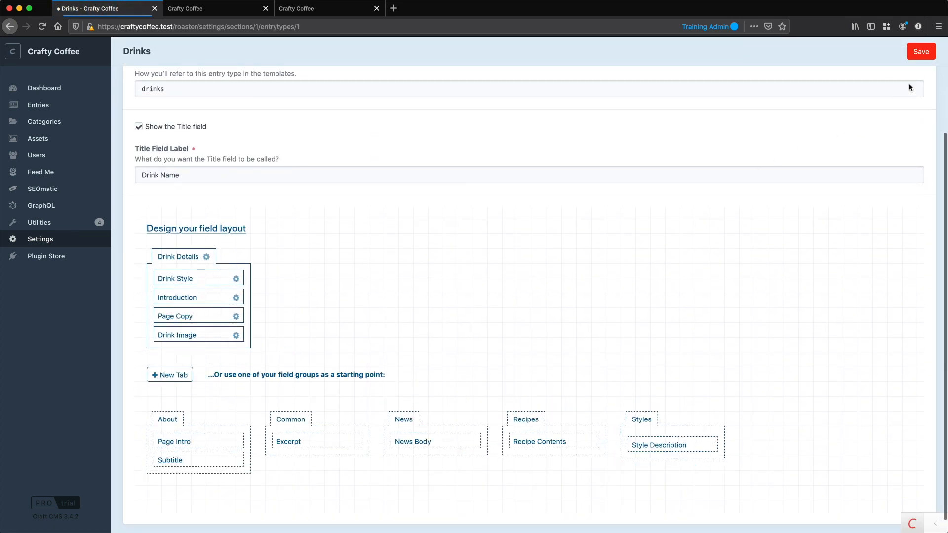
click(920, 52)
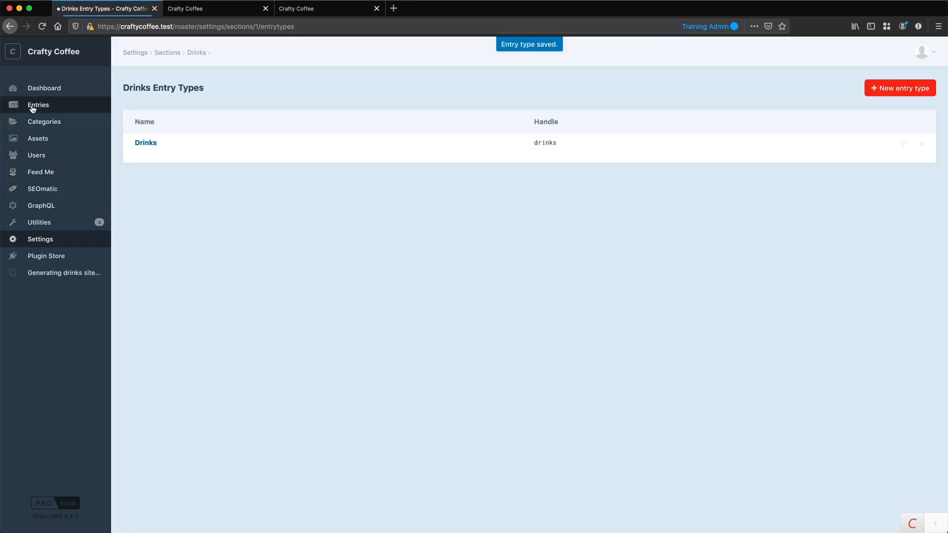
Assign the Espresso drink style to the Perfect Espresso entry in the Drinks channel and save it.
click(33, 108)
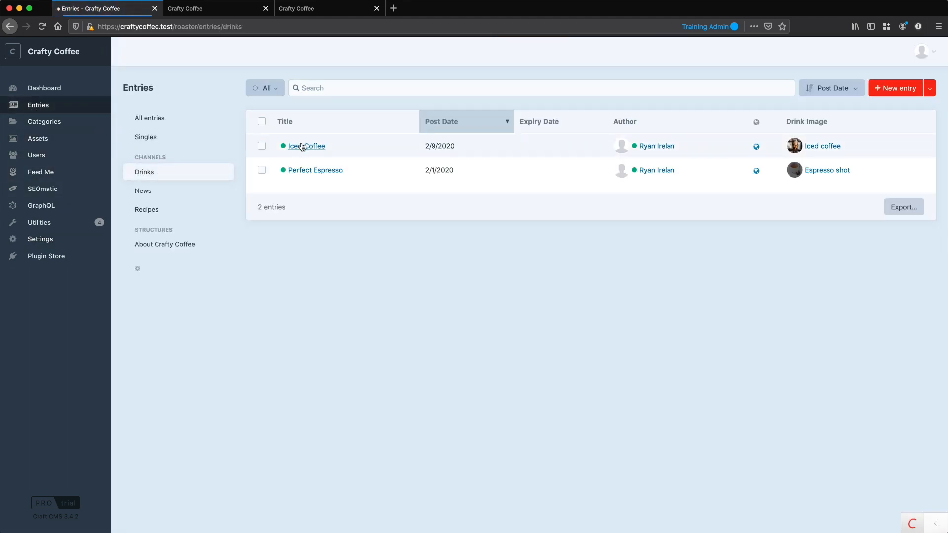
click(313, 171)
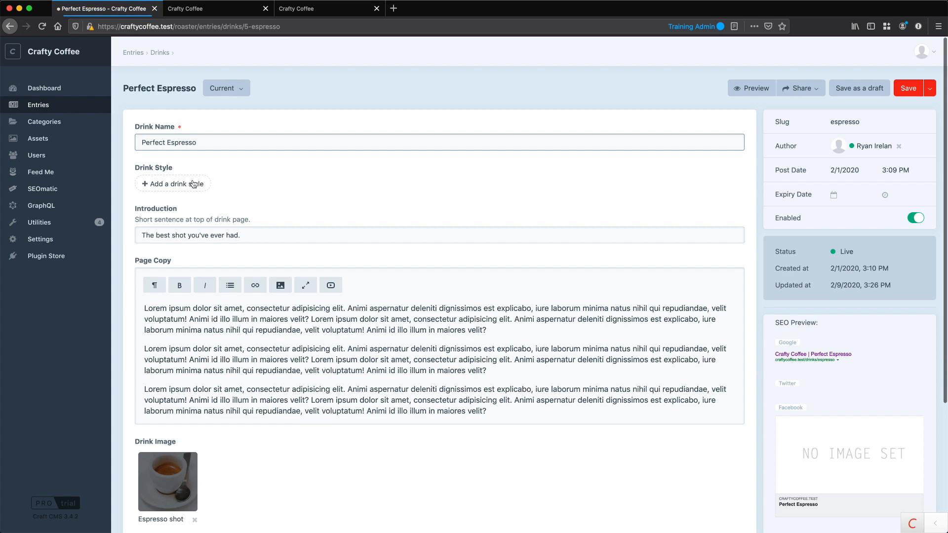
click(192, 184)
double_click(222, 255)
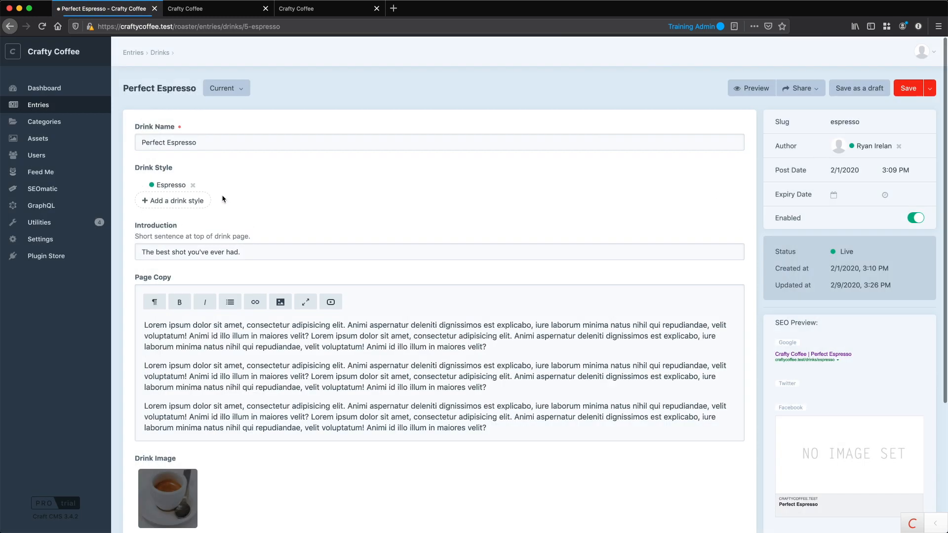
click(905, 87)
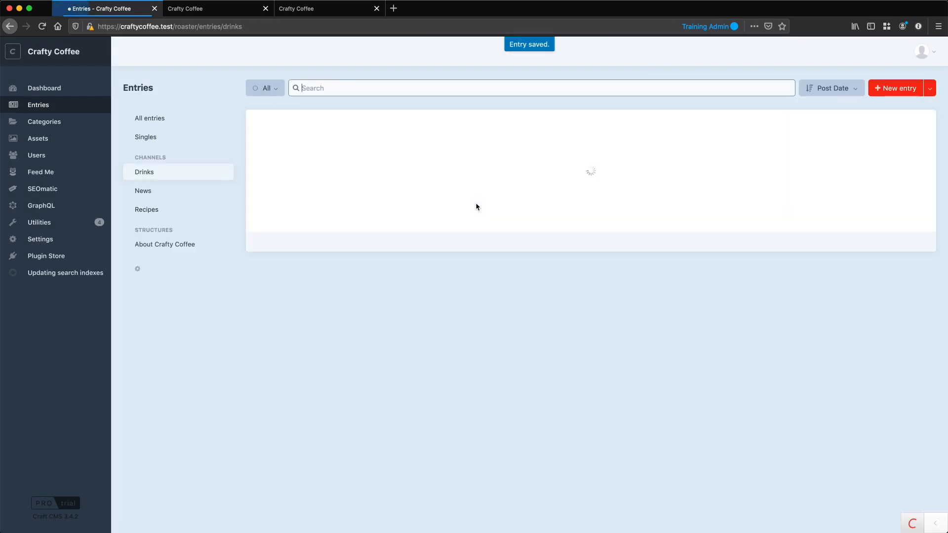